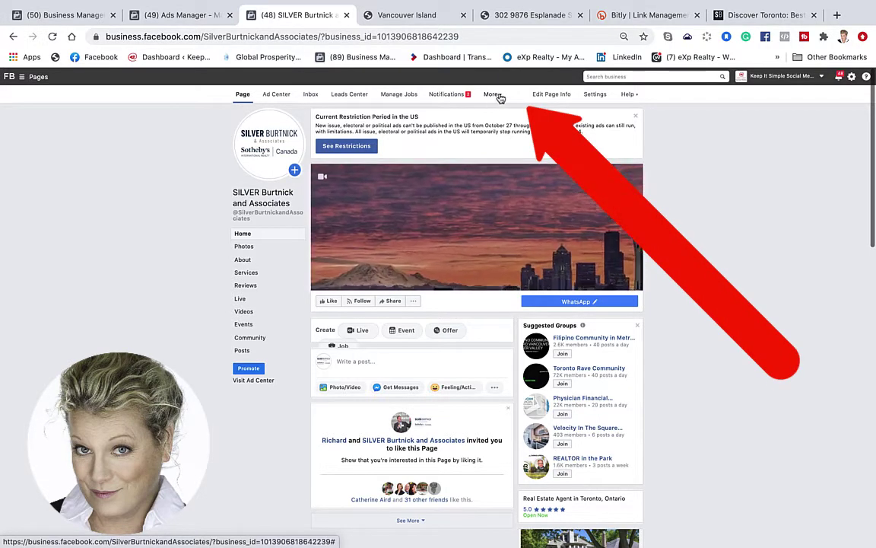
Step: Open the Page's Publishing Tools from the More menu in the top bar
click(500, 97)
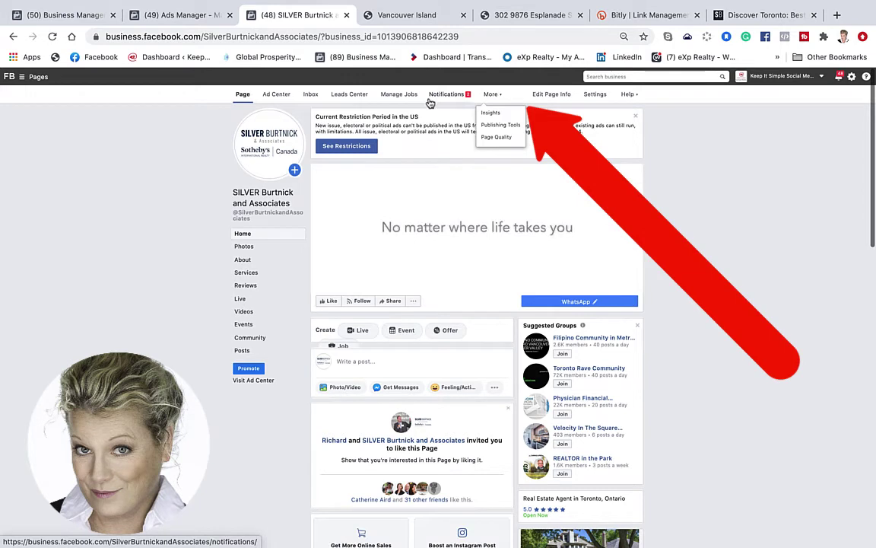
click(502, 124)
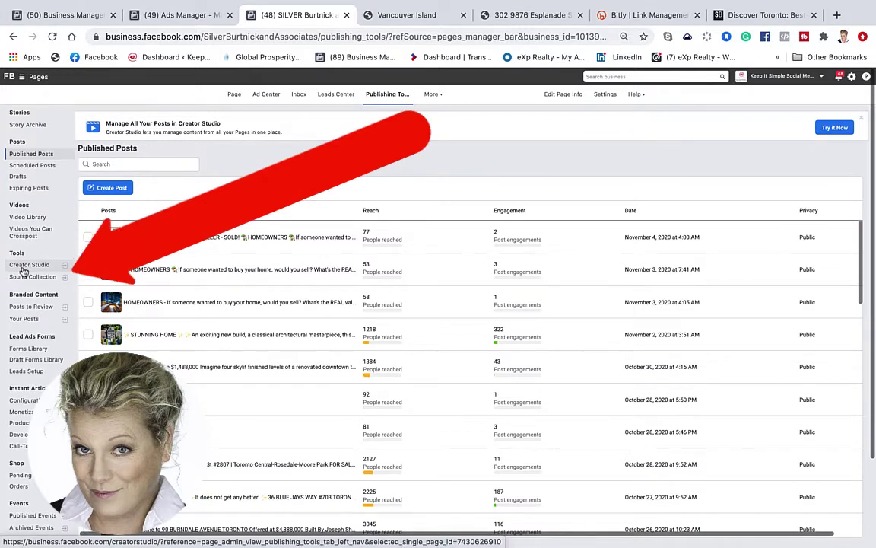
Step: Launch Creator Studio for the Page and return from the Instagram view to Facebook Home
click(29, 266)
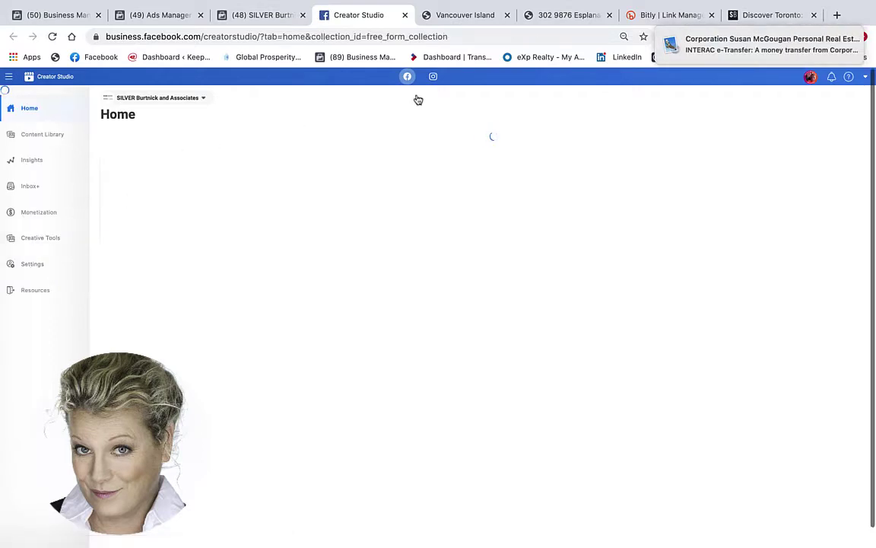
click(433, 79)
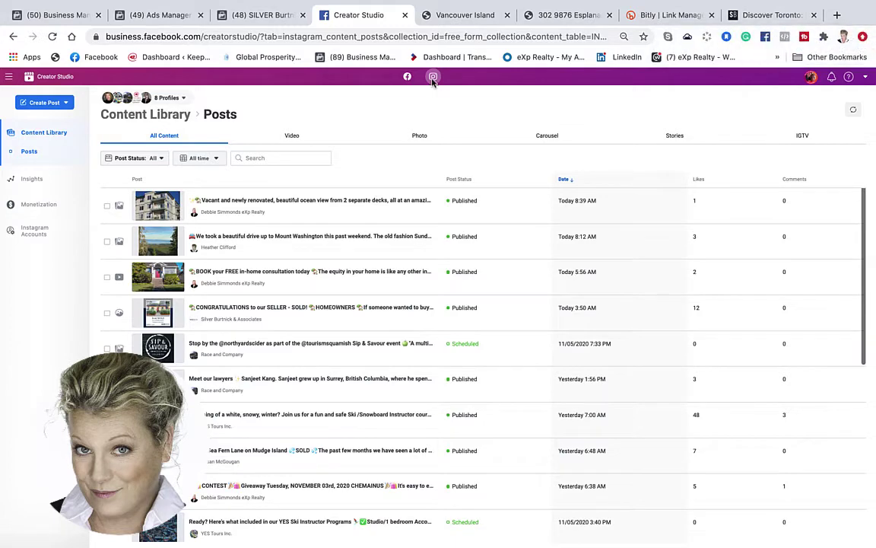
click(407, 78)
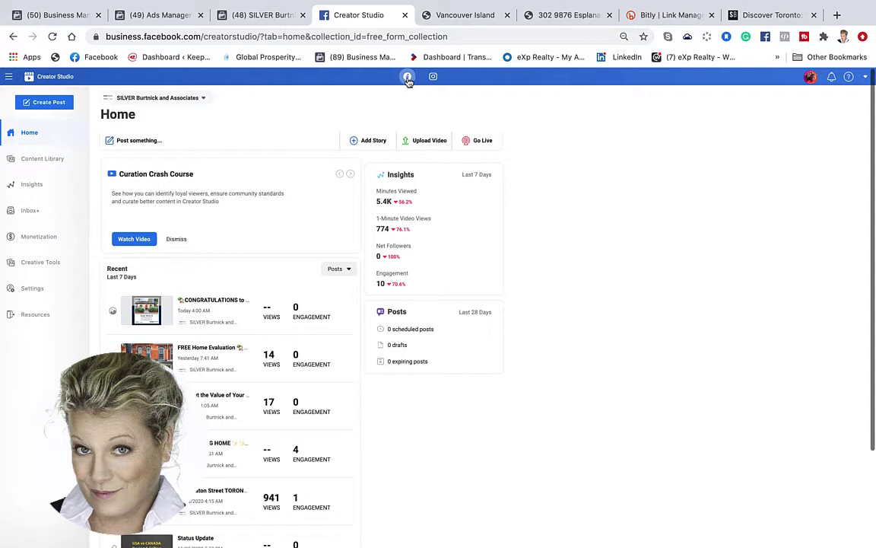
Step: Start a new multimedia post as a photo album, bringing up the Desktop file picker
click(46, 104)
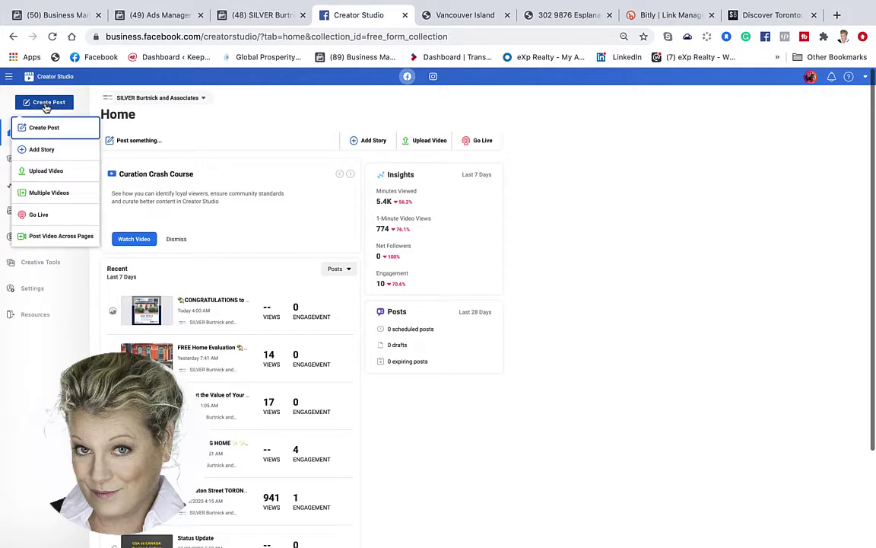
click(41, 131)
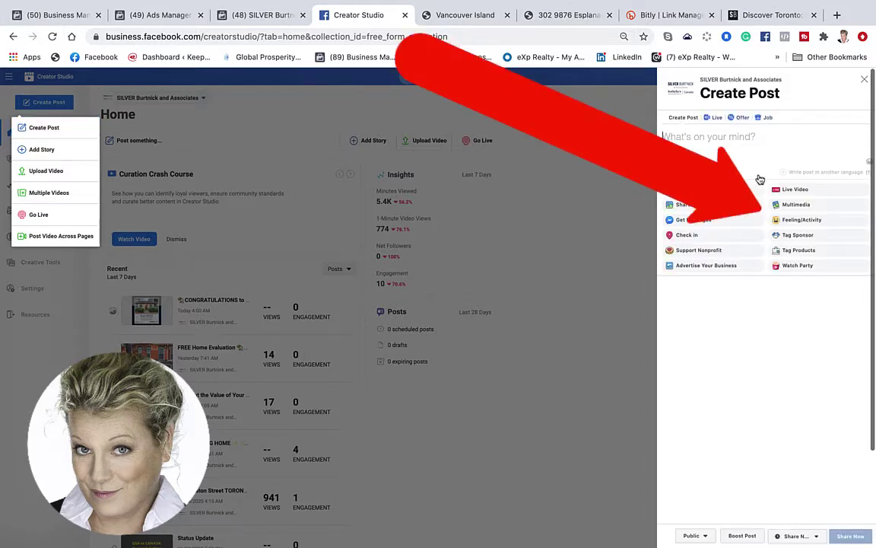
click(806, 207)
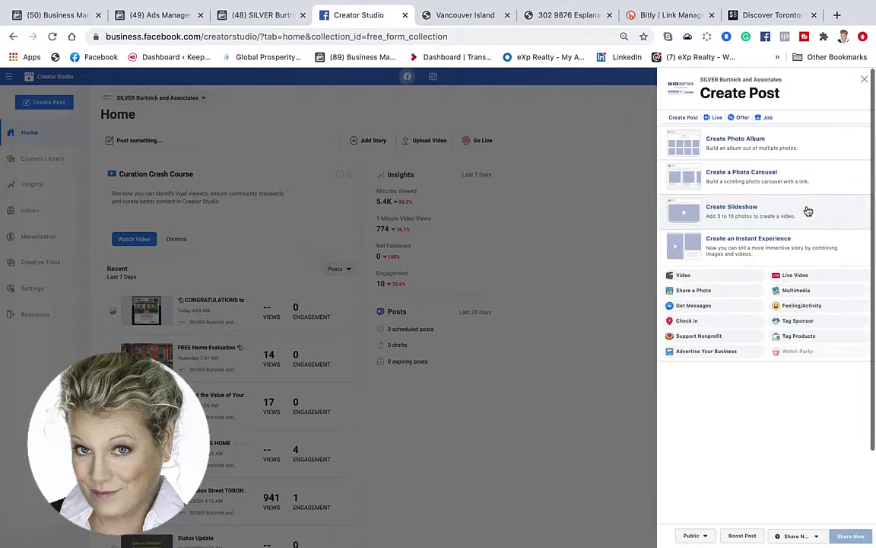
click(705, 148)
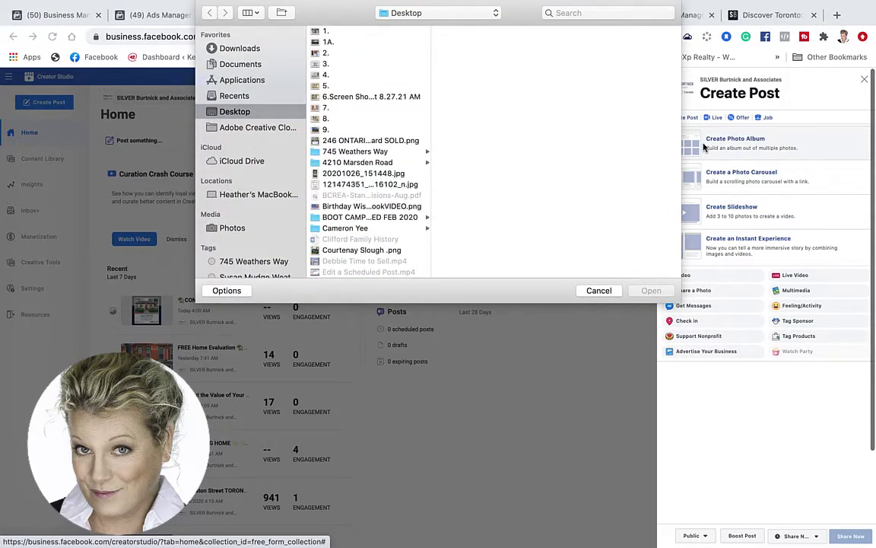
Step: Select the 13 neighbourhood screenshots, from The Annex onward, and upload them
scroll(363, 188, down, 10)
scroll(362, 188, up, 3)
click(330, 136)
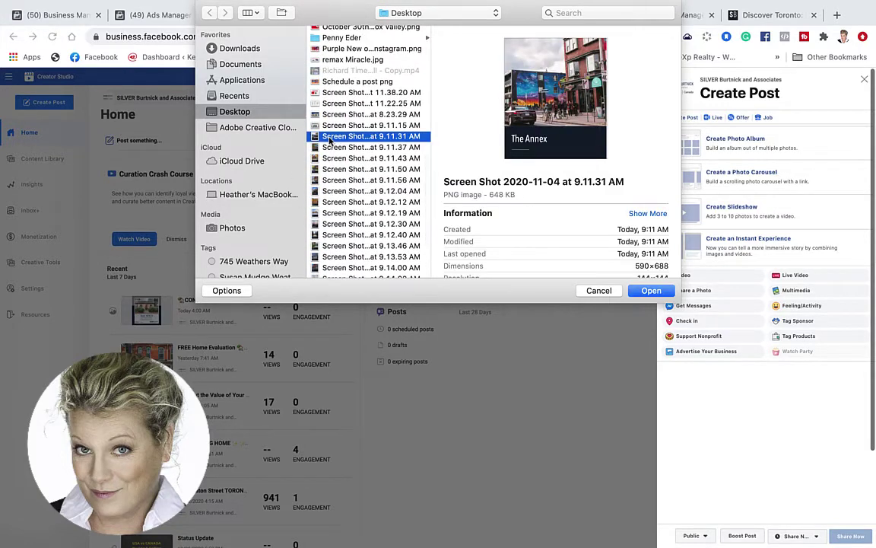
shift+click(364, 267)
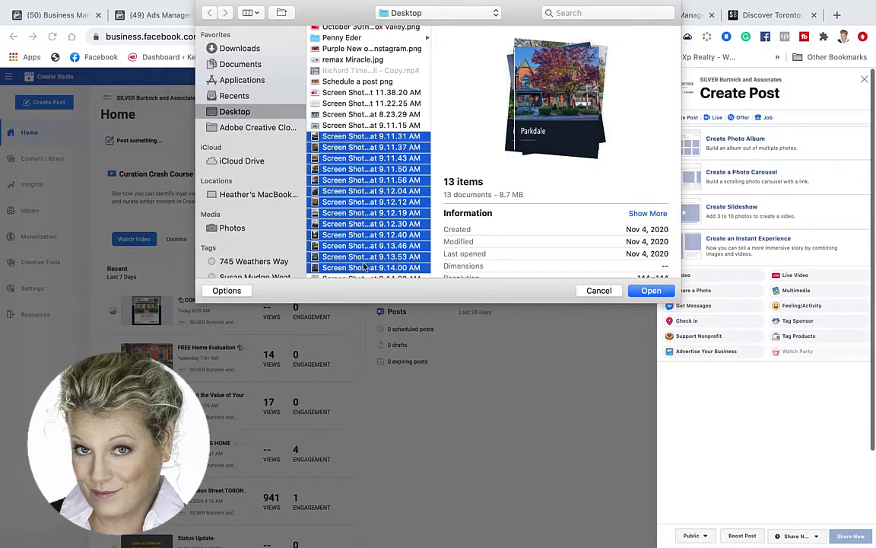
click(651, 292)
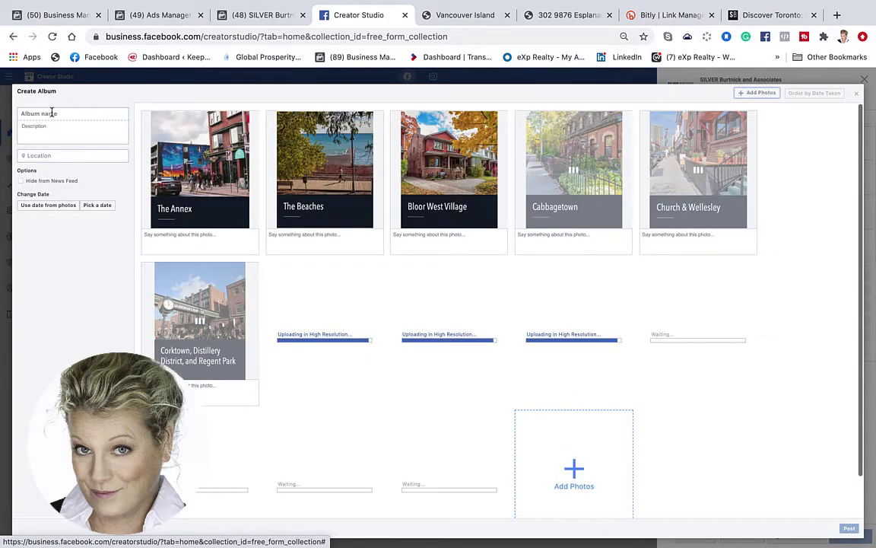
Step: Copy the DISCOVER TORONTO heading from the web page and paste it as the album name
click(776, 22)
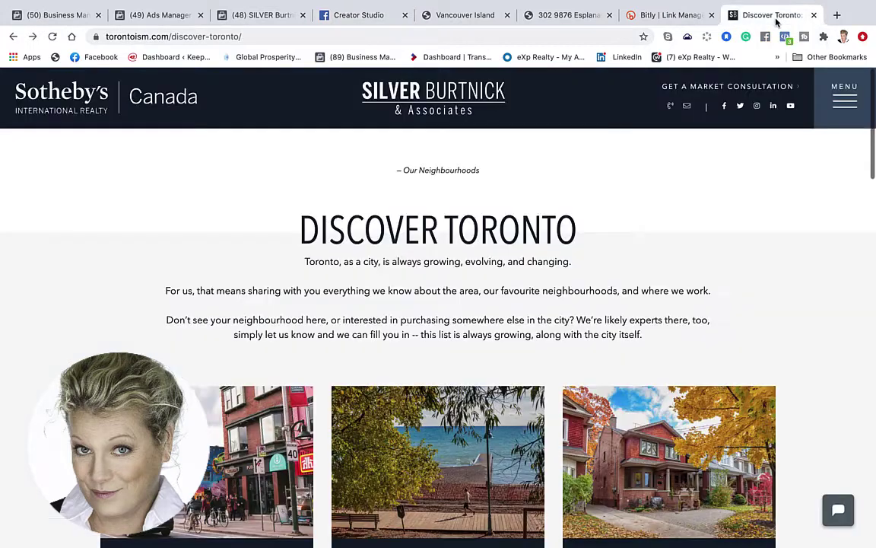
drag(592, 226, 294, 228)
key(ctrl+c)
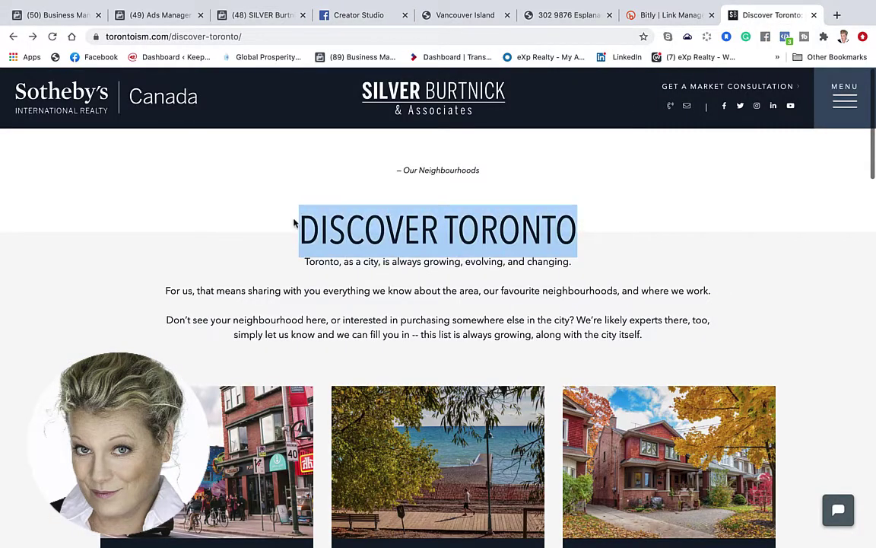
click(245, 17)
click(342, 16)
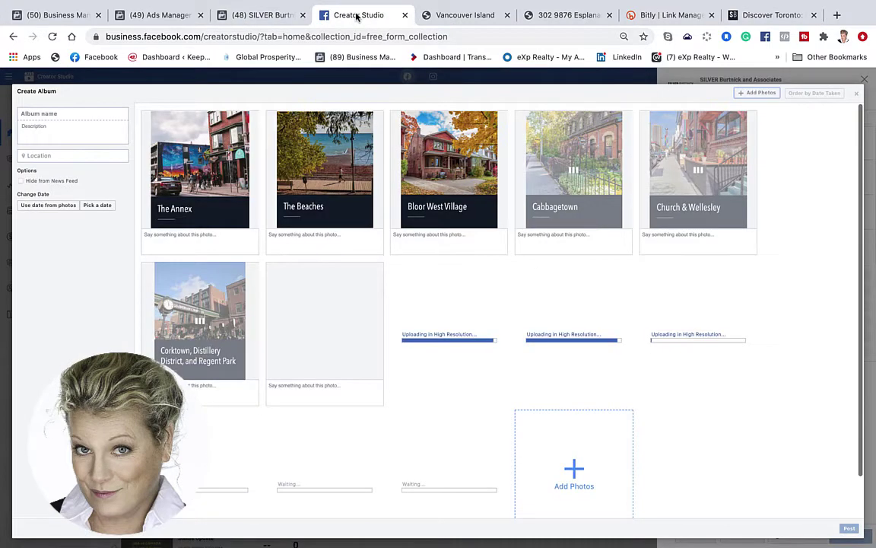
click(30, 112)
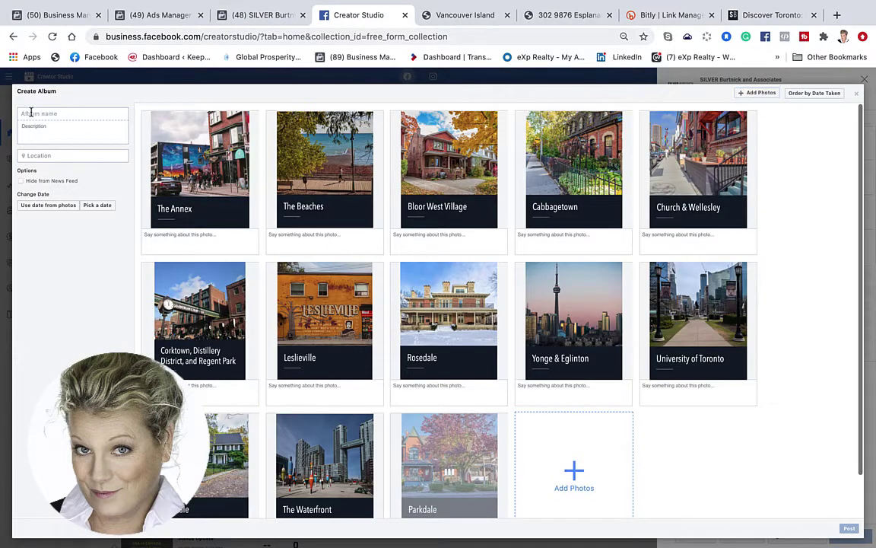
key(ctrl+v)
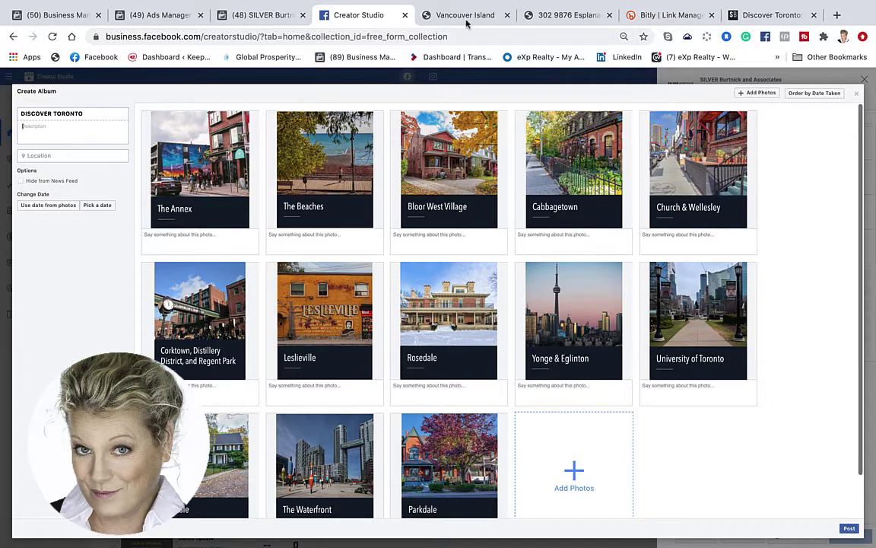
Step: Paste the Discover Toronto page's intro text into the album description
click(764, 15)
drag(646, 337, 261, 249)
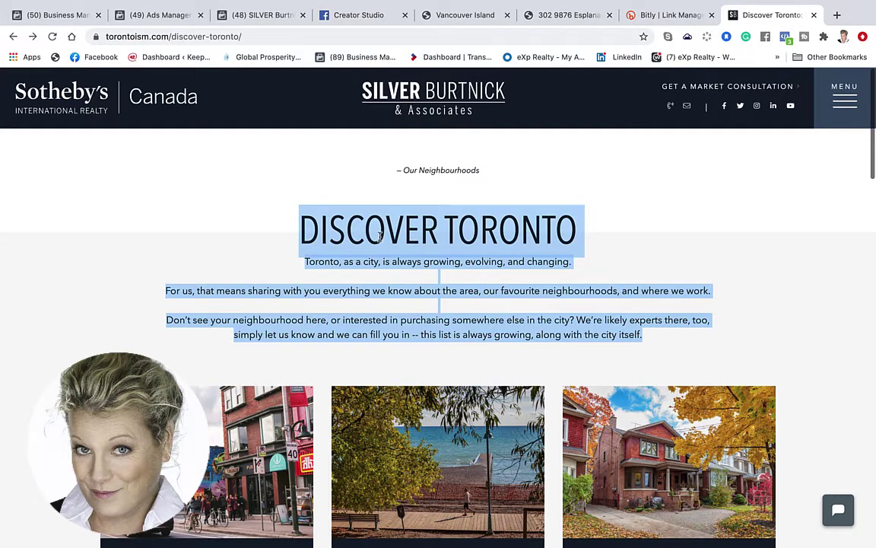
click(268, 17)
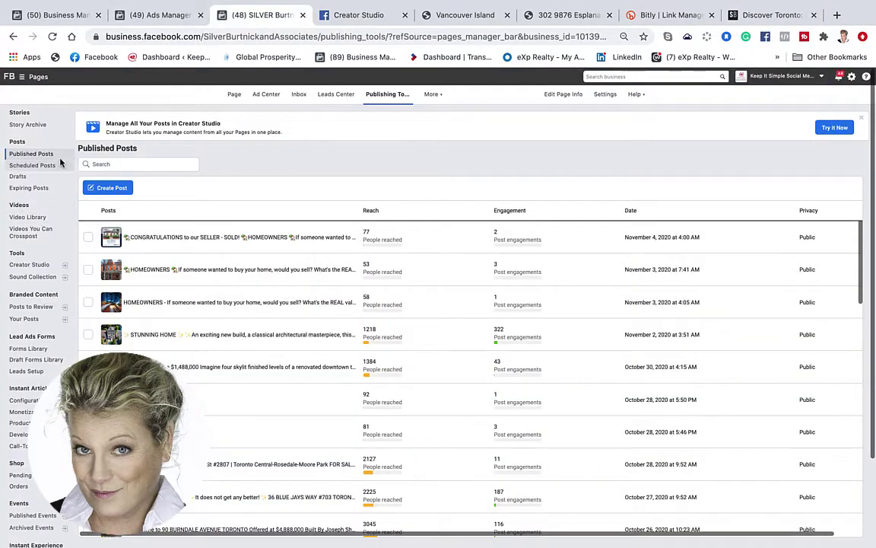
click(348, 16)
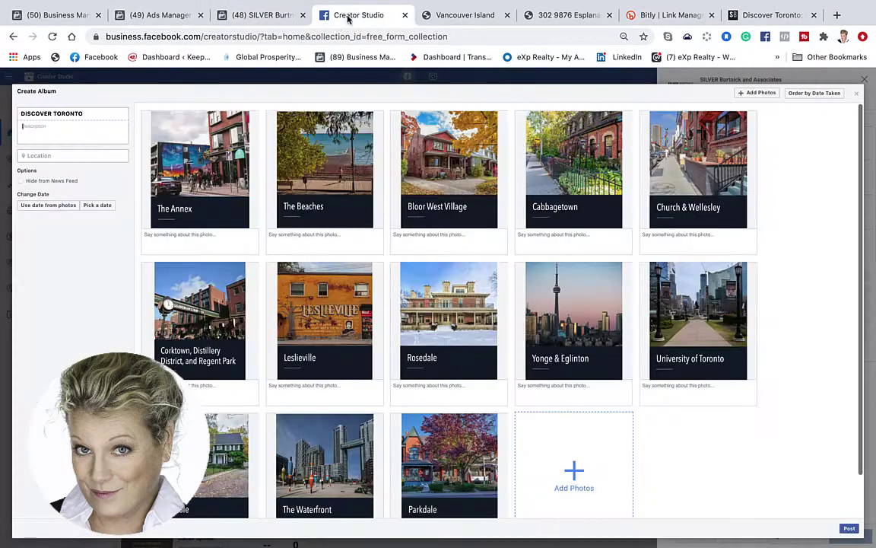
click(27, 125)
text(DISCOVER TORONTO Toronto, as a city, is always growing, evolving, and changing.  For us, that means sharing with you everything we know about the area, our favourite neighbourhoods, and where we work.  Don't see your neighbourhood here, or interested in purchasing somewhere else in the city? We're likely experts there, too, simply let us know and we can fill you in – this list is always growing, along with the city itself.)
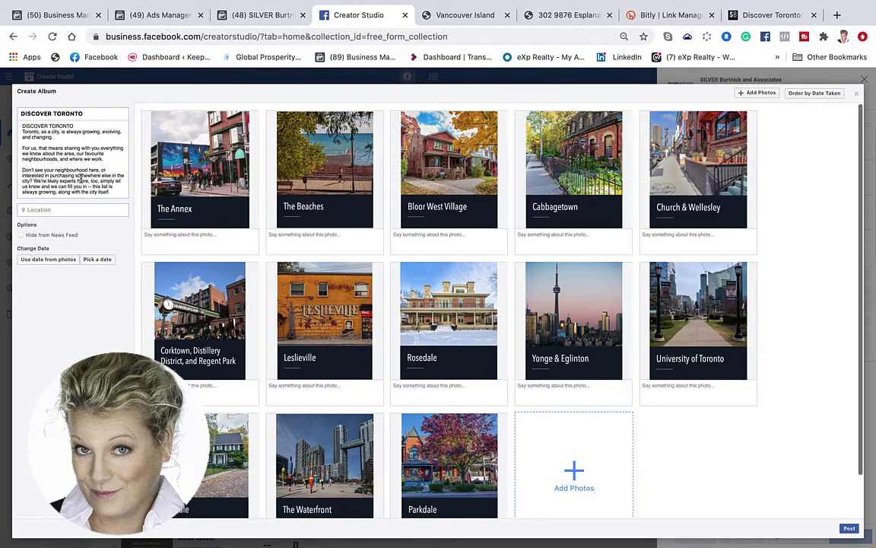
click(666, 16)
Step: Copy the Properties for Sale Toronto Bitly short link and check its destination page
click(409, 272)
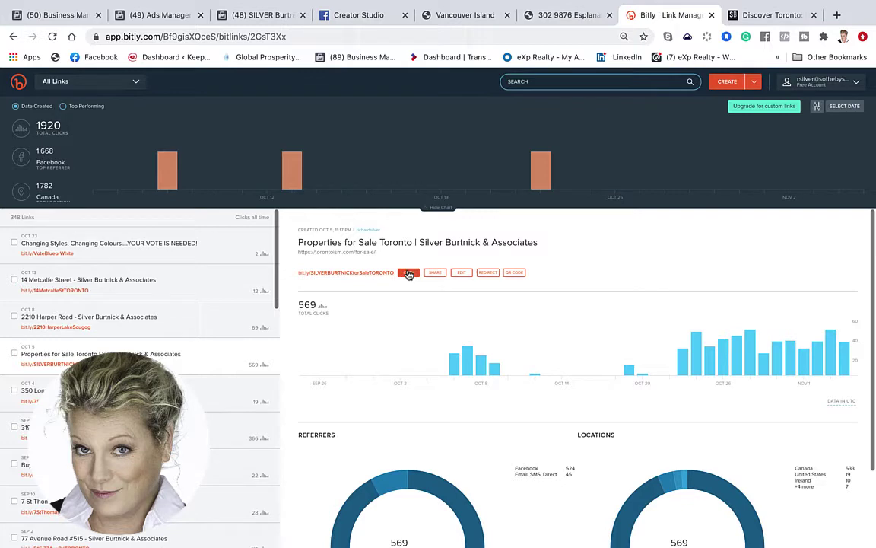
click(327, 275)
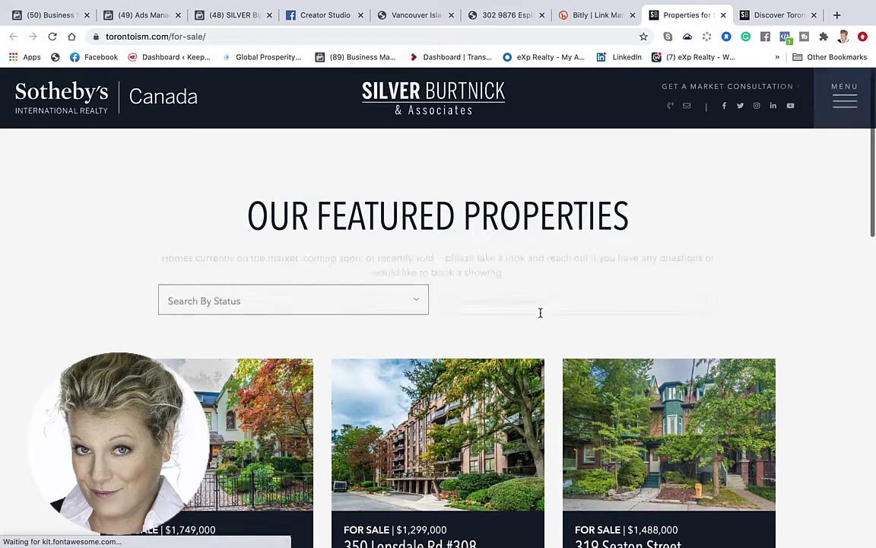
scroll(540, 314, down, 3)
scroll(540, 317, up, 3)
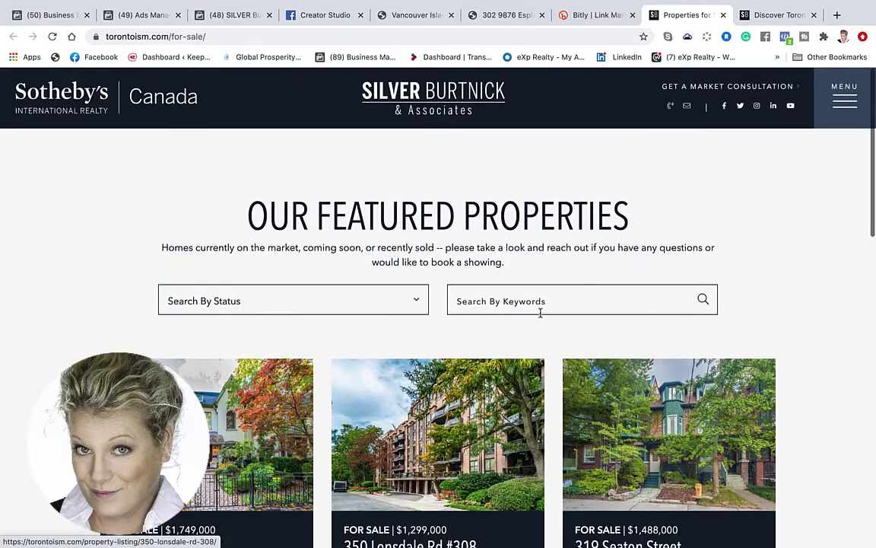
scroll(540, 307, down, 5)
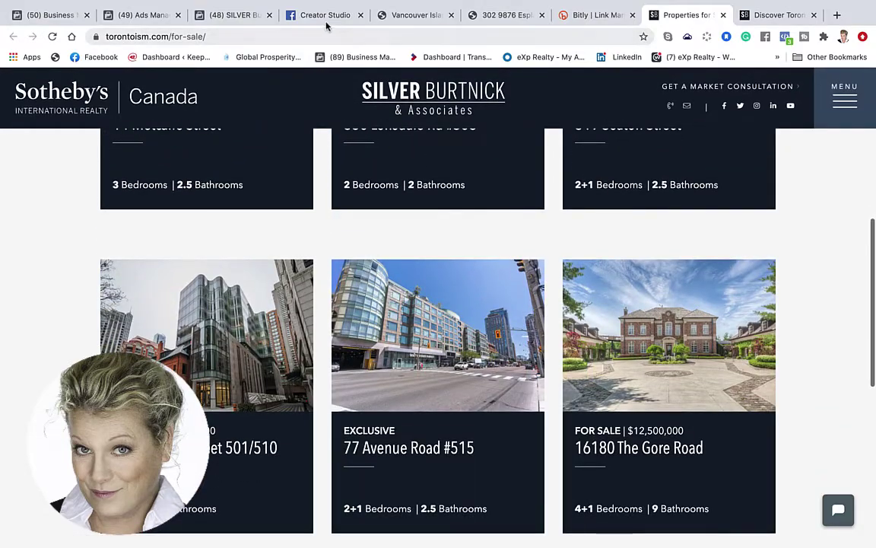
Step: Paste the bit.ly link on a new line after 'and changing.' in the description
click(323, 15)
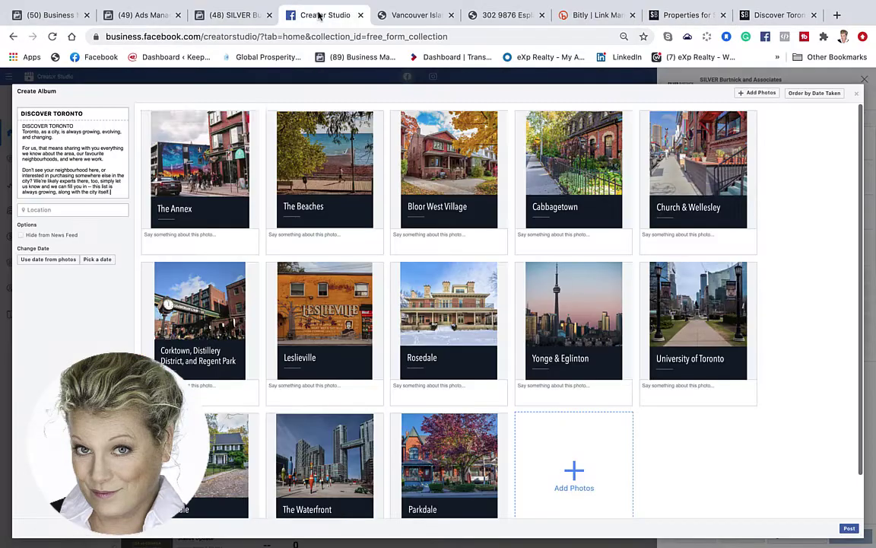
click(69, 136)
key(Return)
key(super+v)
key(Return)
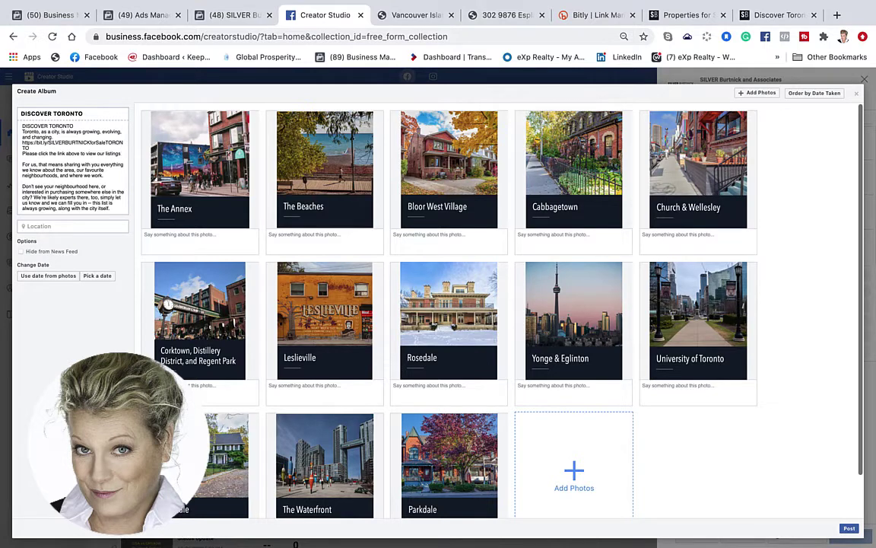
Step: Insert an Upwards White Arrow into the description from the Character Viewer
key(ctrl+super+space)
click(512, 81)
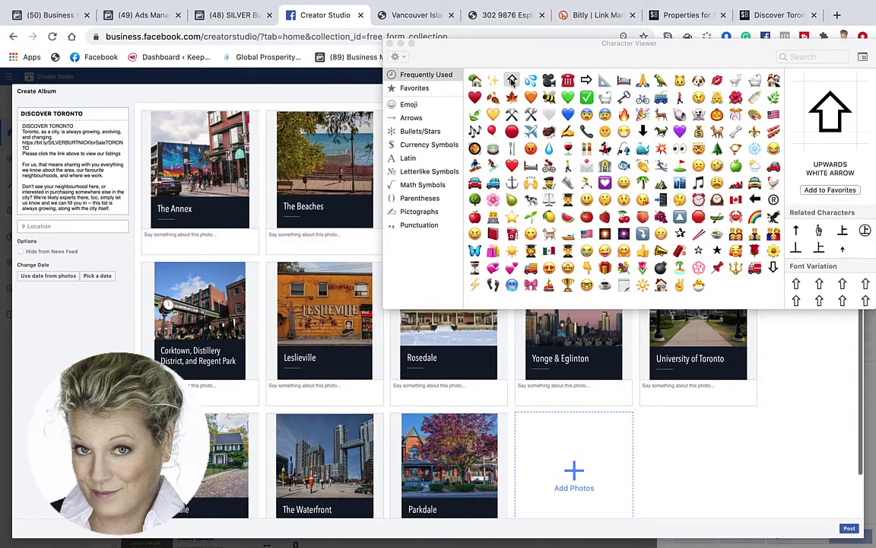
double_click(512, 80)
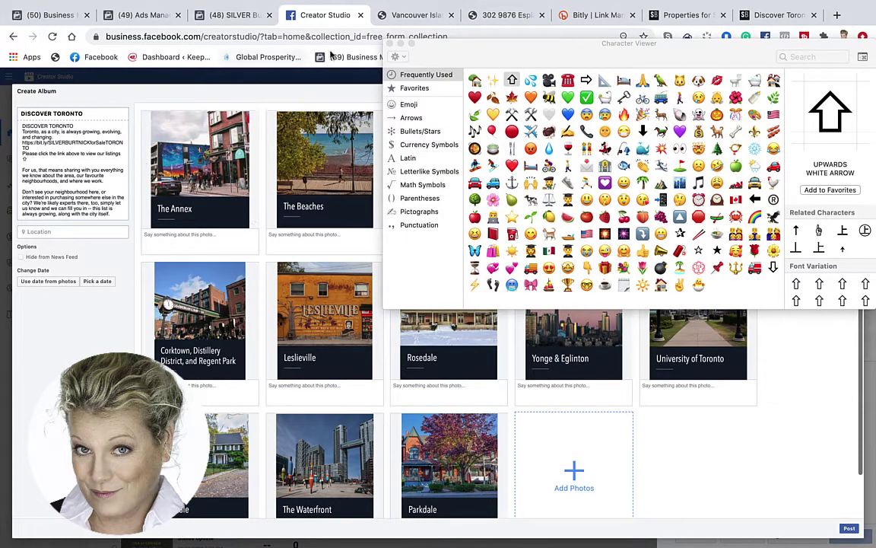
click(390, 42)
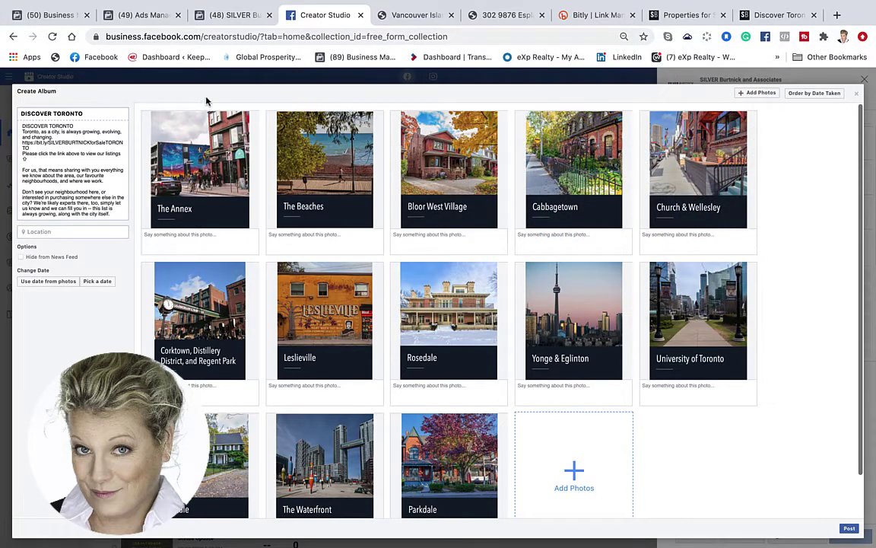
Step: Add a closing line inviting readers to call the agency, removing 'and' from the company name
click(117, 214)
key(Return)
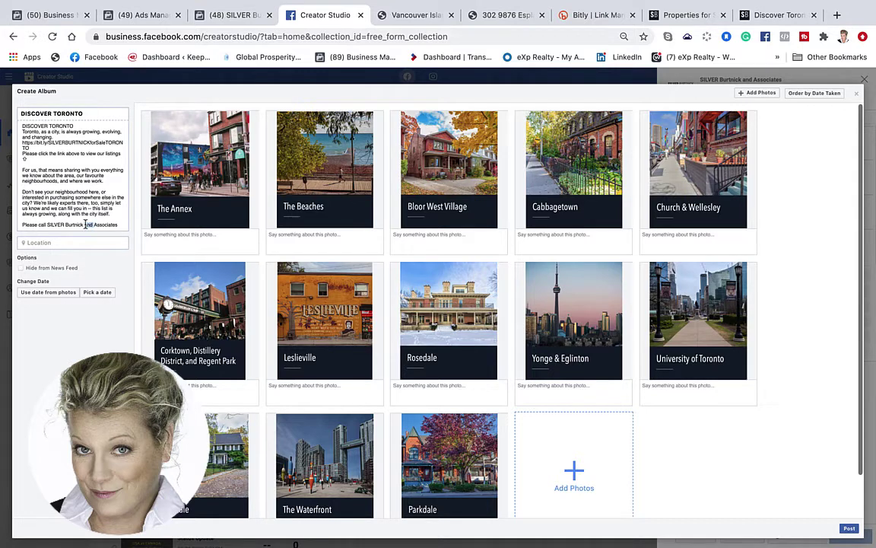
key(BackSpace)
Step: Put '&' in the company name and tag the album's location as Toronto, Ontario
text(&)
click(55, 243)
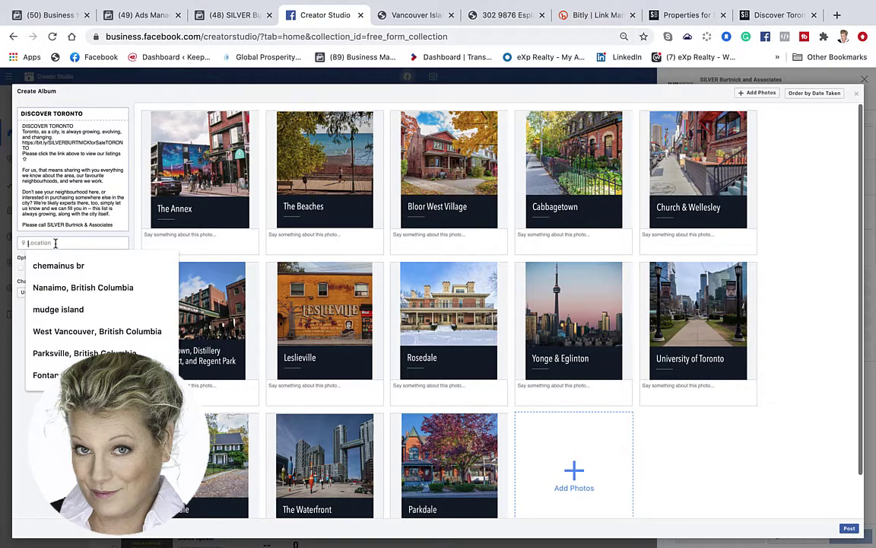
text(toronto)
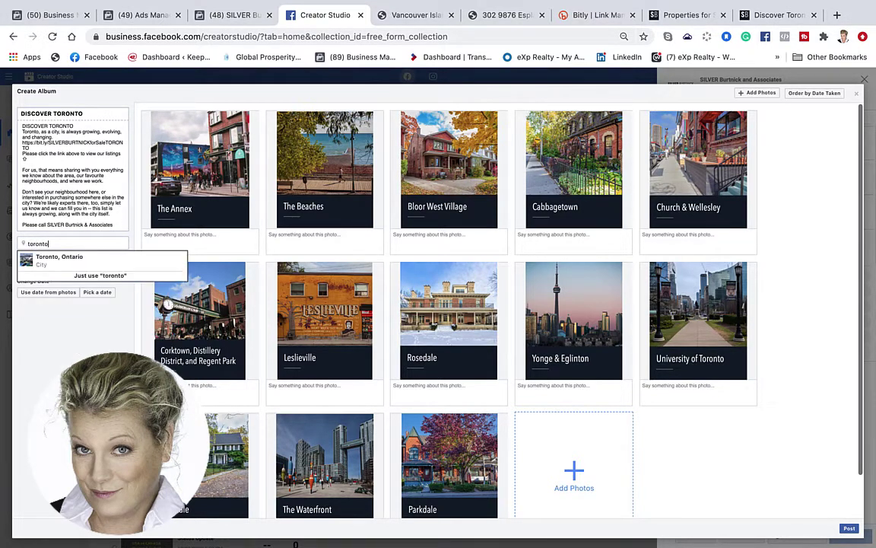
click(58, 257)
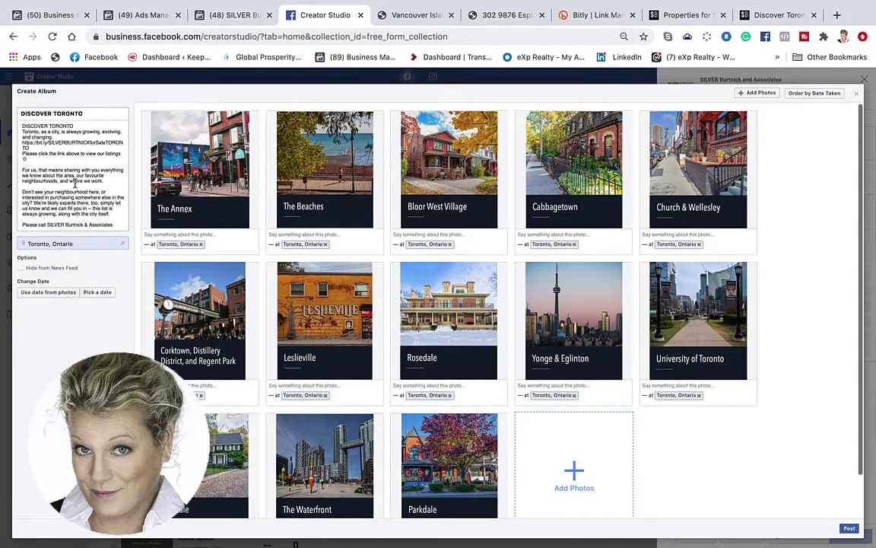
Step: Copy the description into the captions of The Annex, The Beaches and Bloor West Village
drag(115, 225, 14, 131)
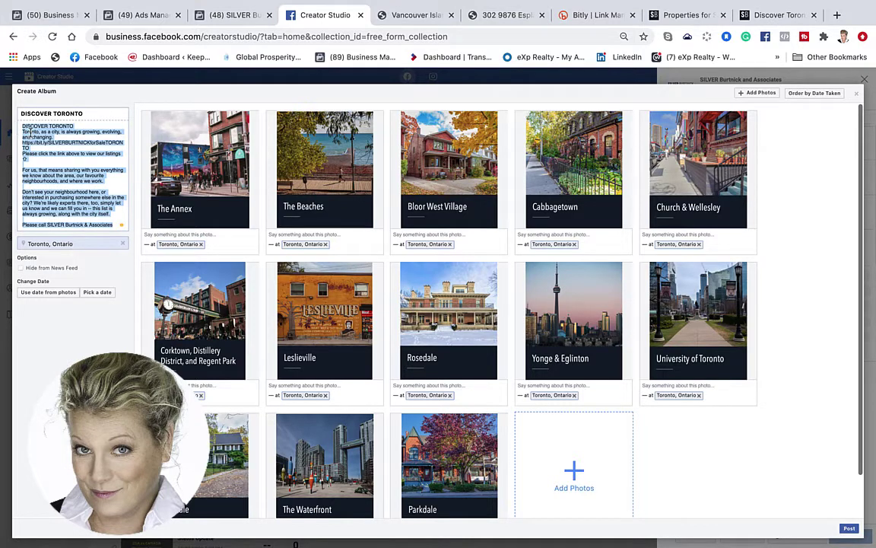
click(150, 234)
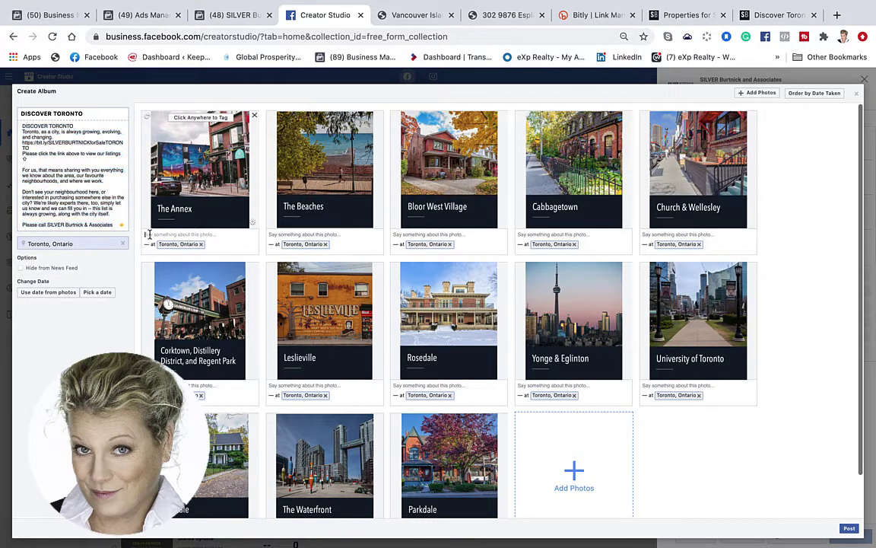
key(ctrl+v)
click(283, 238)
key(ctrl+v)
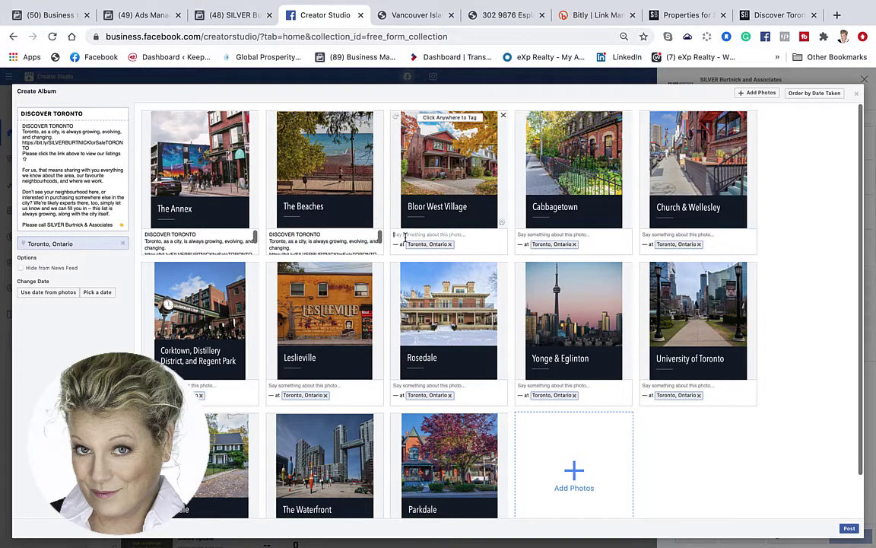
click(405, 237)
key(ctrl+v)
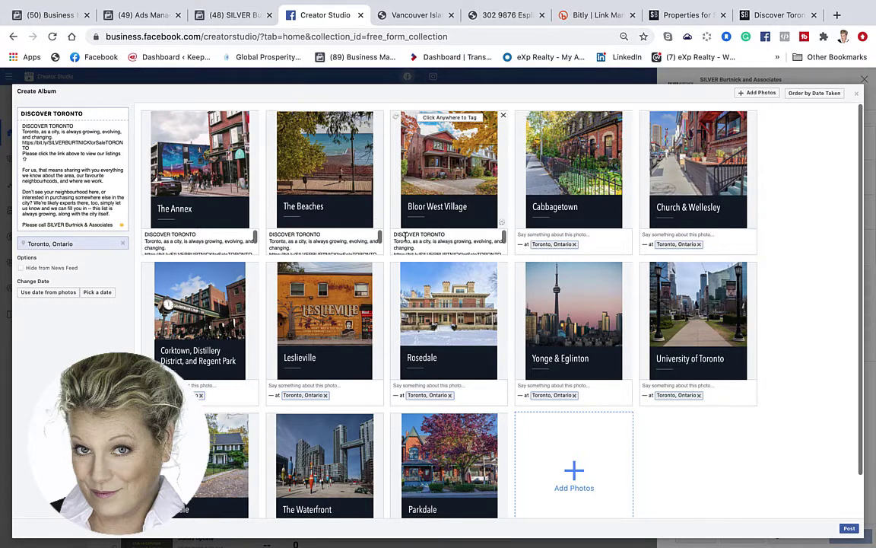
Step: Paste the description as captions for Cabbagetown, Church & Wellesley, University of Toronto, Yonge & Eglinton, Rosedale, Leslieville
click(524, 236)
key(ctrl+v)
click(668, 236)
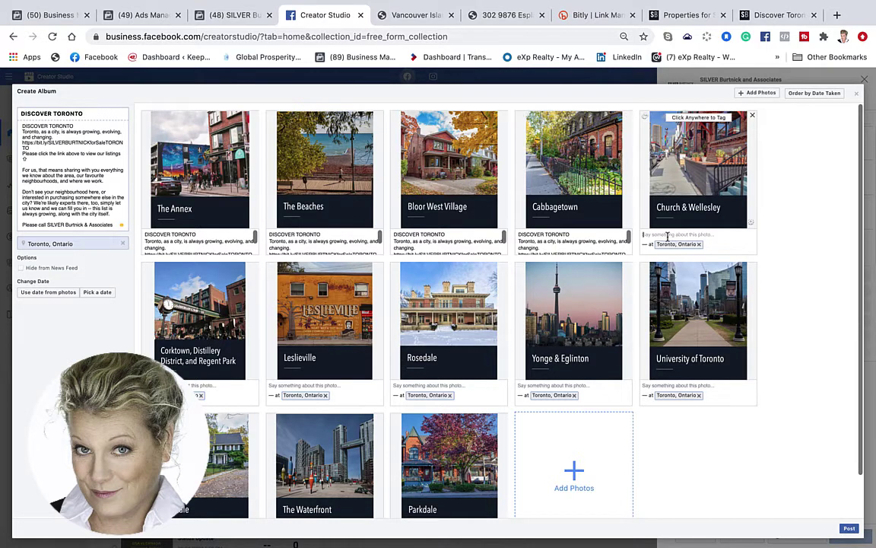
key(ctrl+v)
click(651, 387)
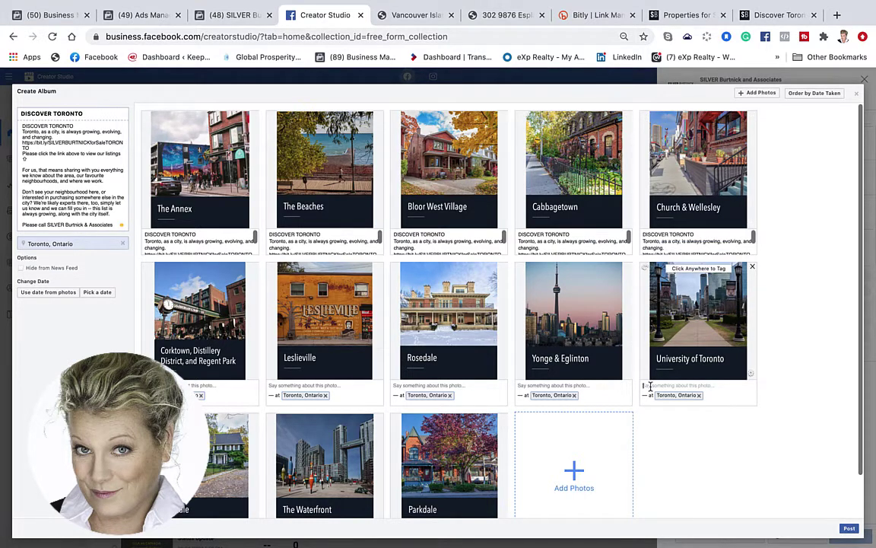
key(ctrl+v)
click(531, 385)
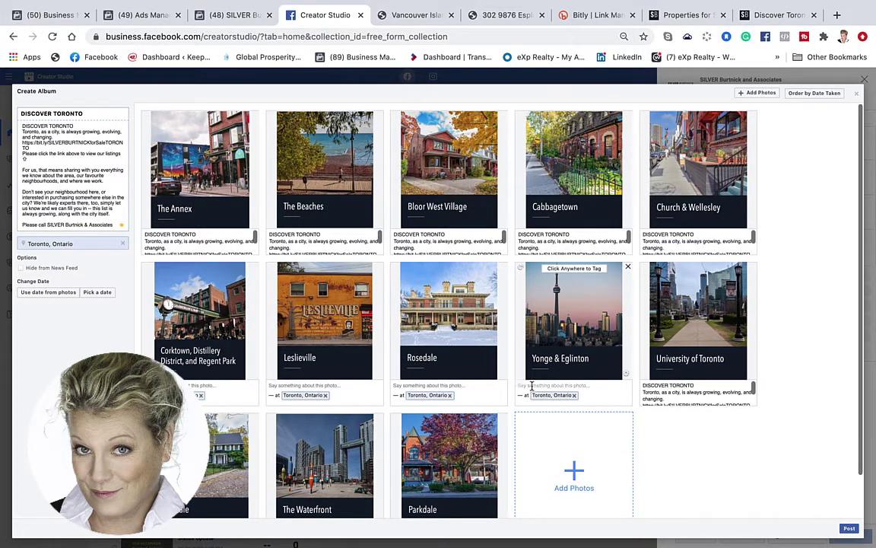
key(ctrl+v)
click(401, 386)
key(ctrl+v)
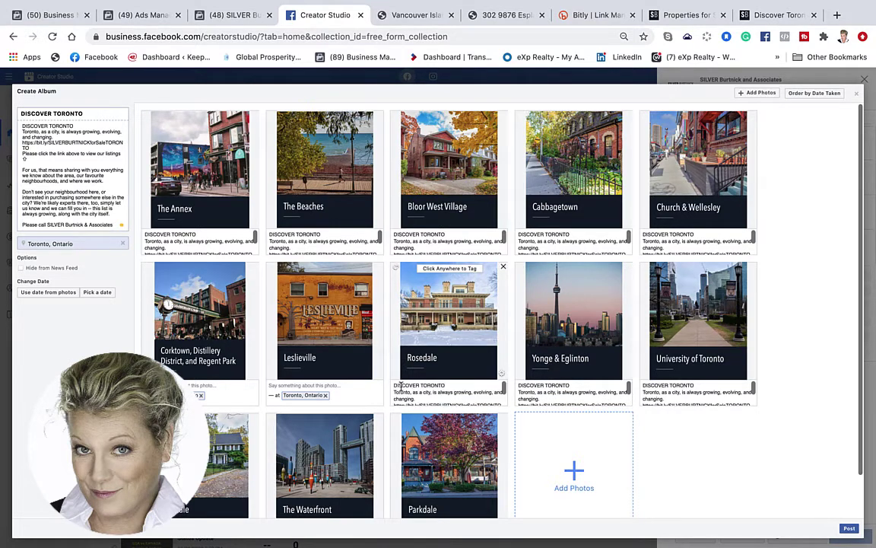
click(276, 384)
key(ctrl+v)
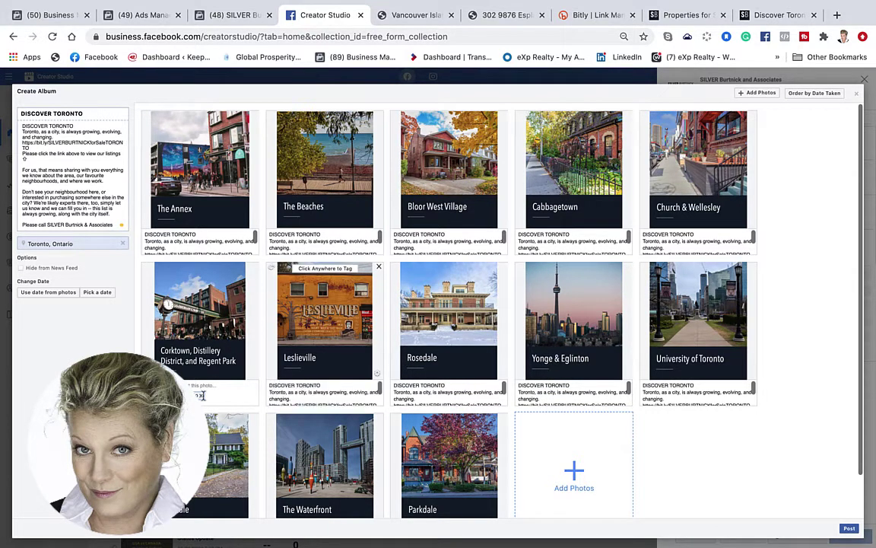
Step: Paste the description as captions for Corktown, the bottom-left photo, The Waterfront and Parkdale
key(ctrl+v)
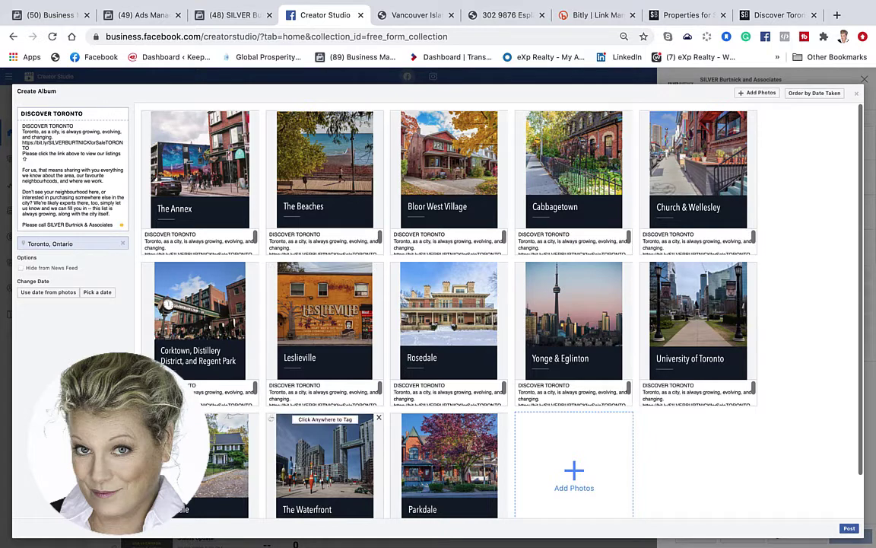
click(197, 510)
scroll(197, 510, down, 1)
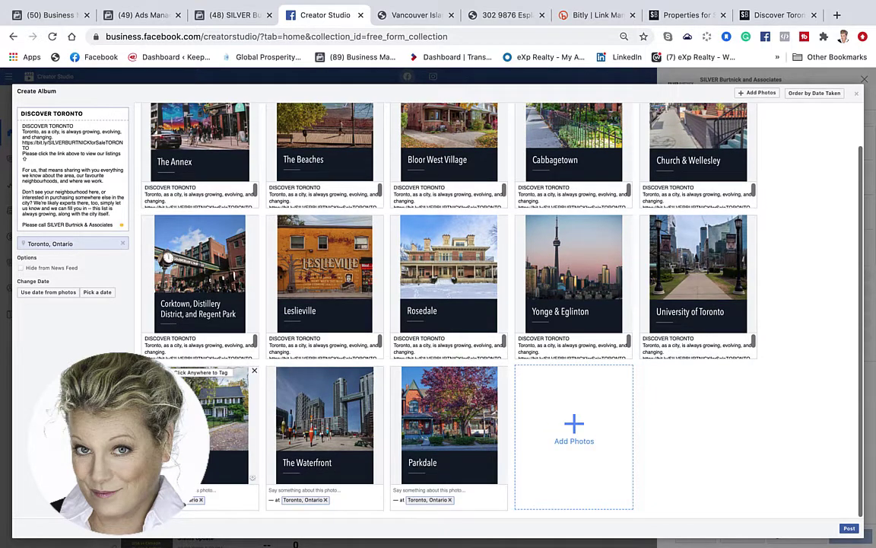
key(ctrl+v)
click(279, 500)
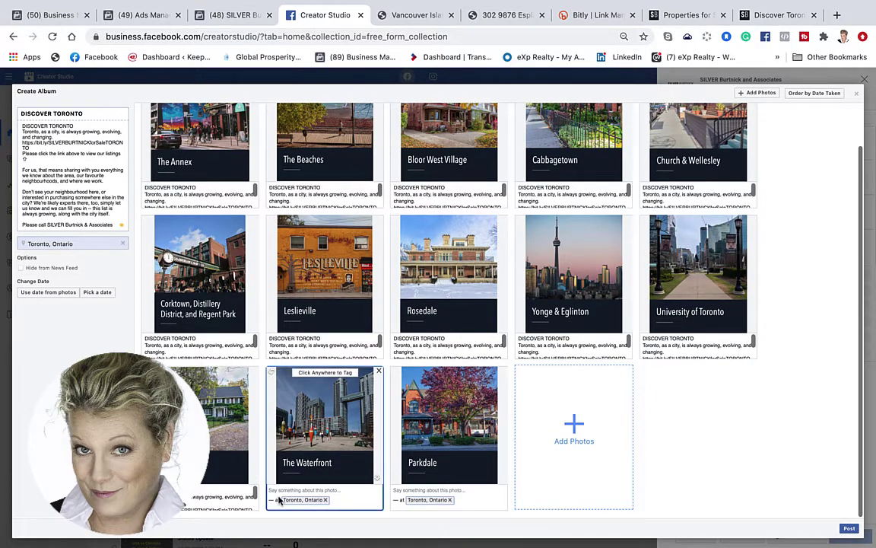
click(279, 491)
key(ctrl+v)
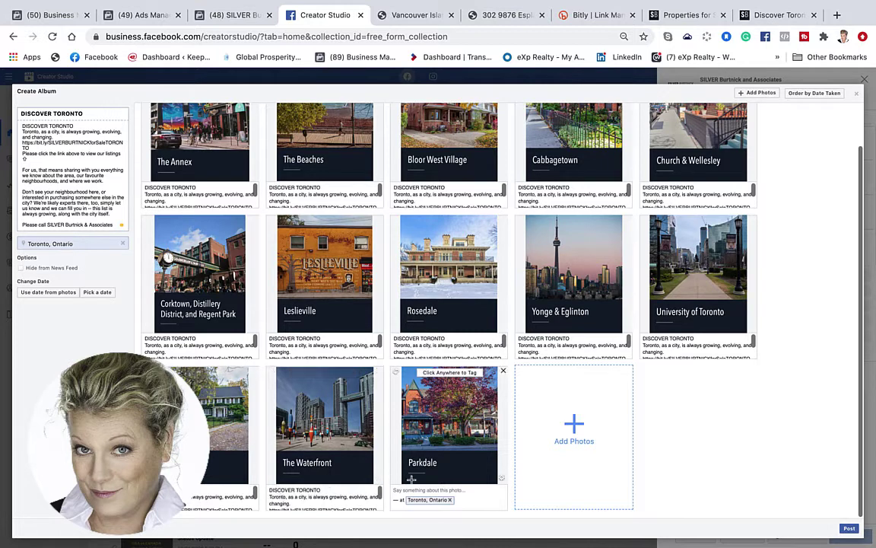
click(411, 493)
key(ctrl+v)
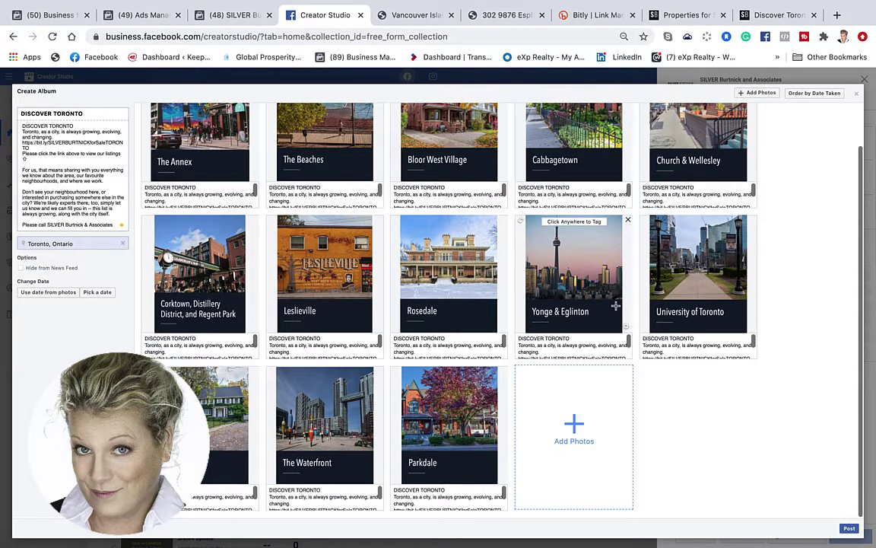
scroll(616, 306, up, 1)
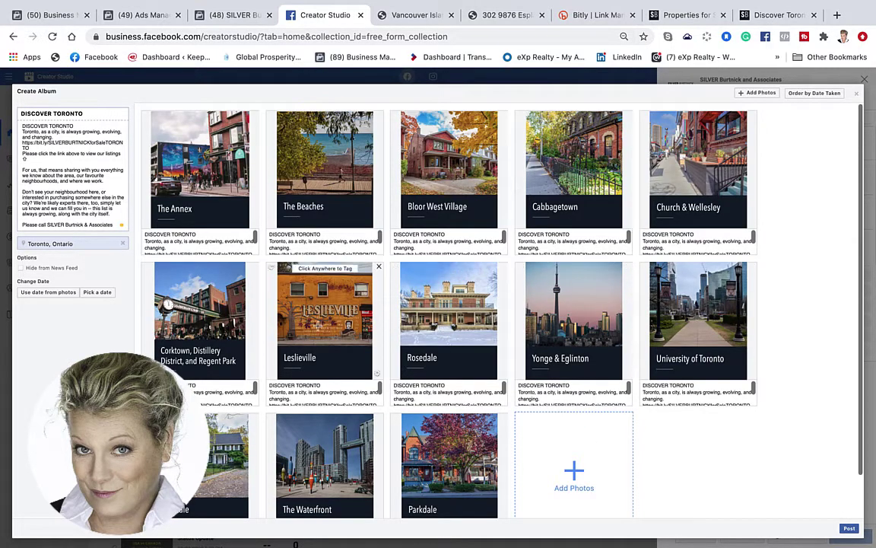
Step: Drag tiles so The Beaches, Leslieville and The Annex lead, with The Waterfront starting row two
drag(313, 328, 447, 189)
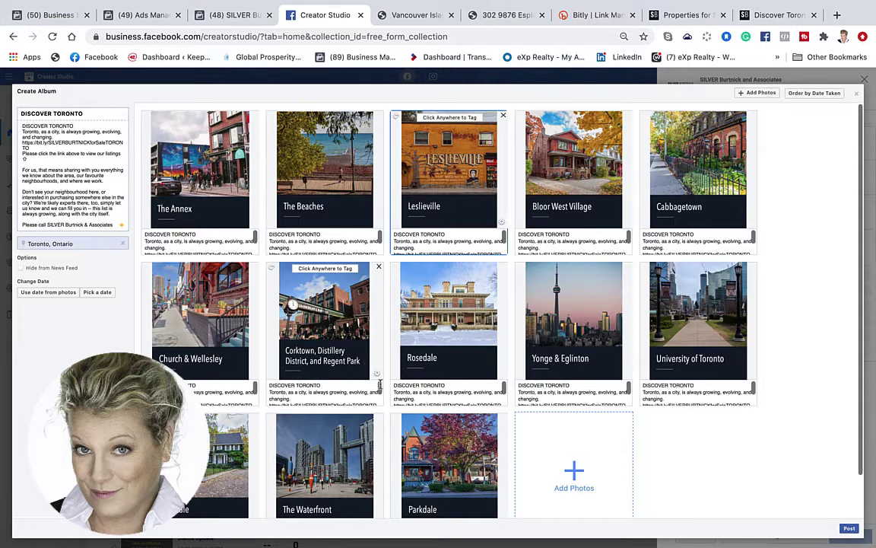
drag(315, 474, 196, 324)
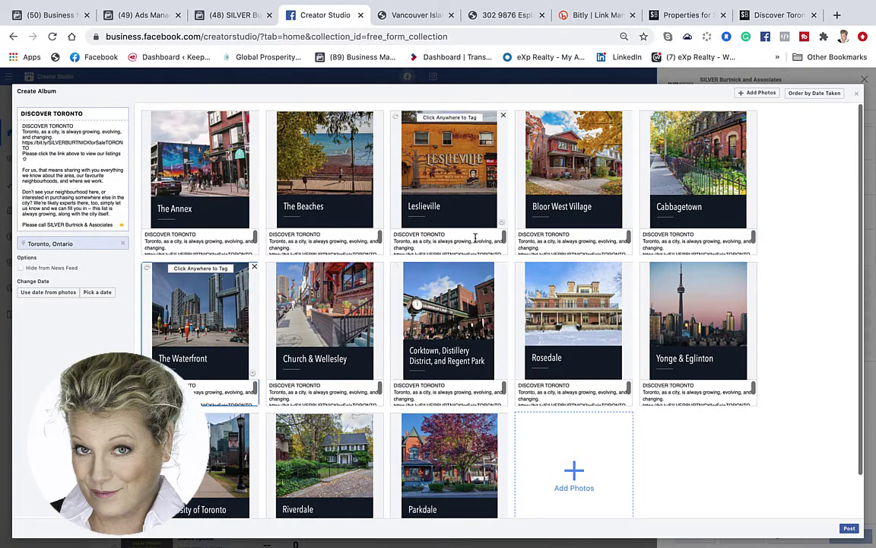
drag(368, 183, 304, 173)
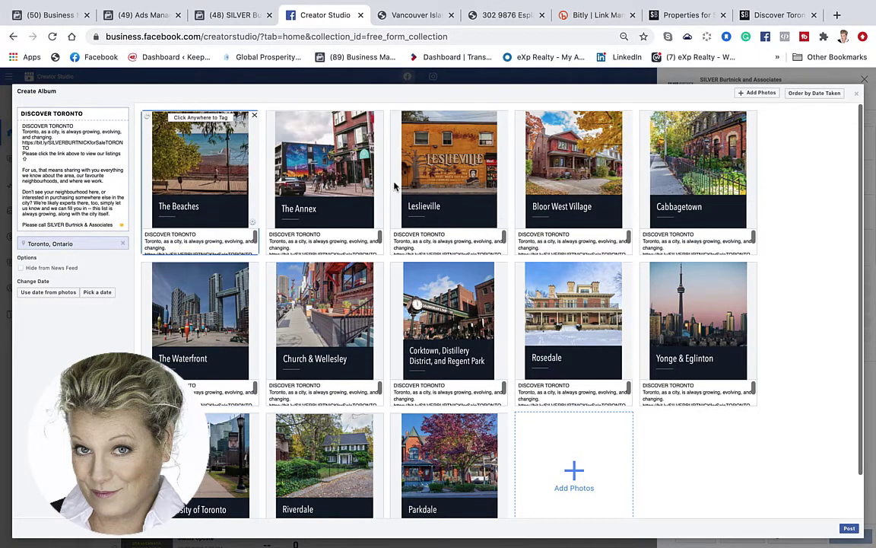
drag(439, 176, 321, 168)
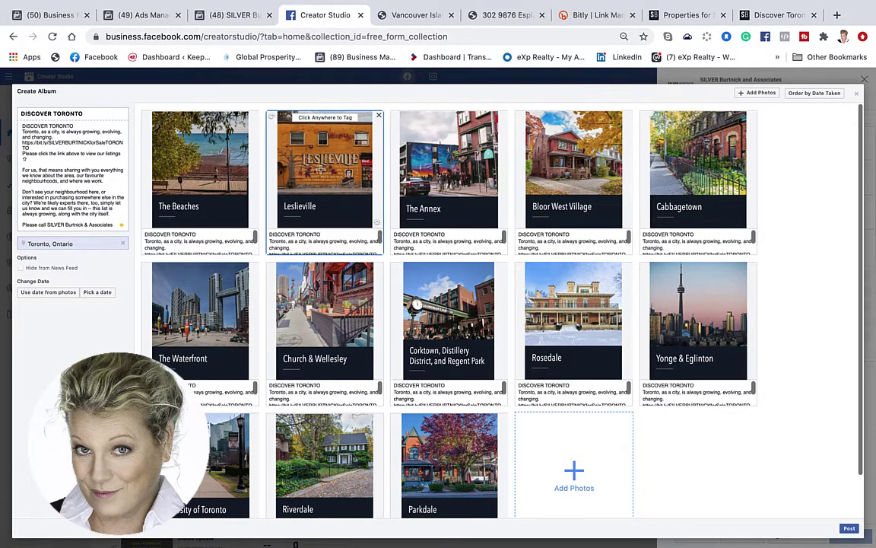
Step: Publish the DISCOVER TORONTO album and scroll the page to locate the new 13-photo post
click(848, 530)
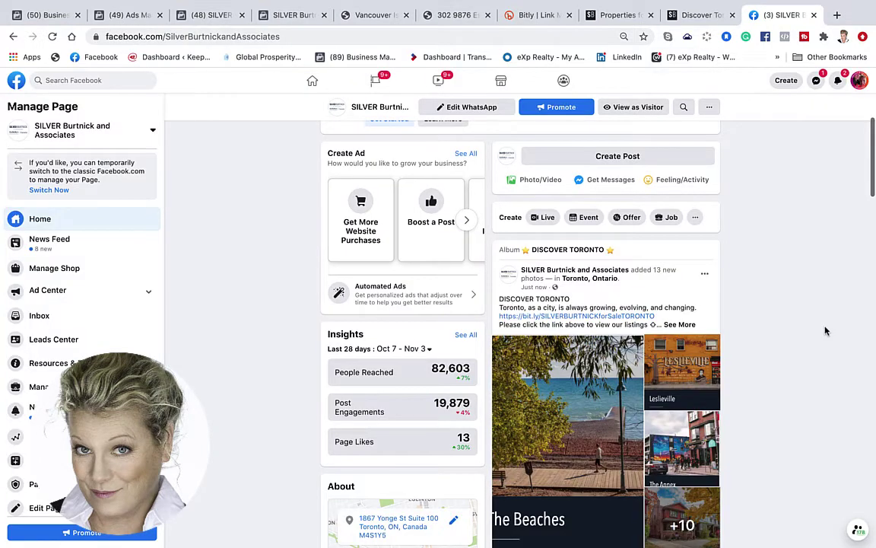
scroll(800, 276, up, 4)
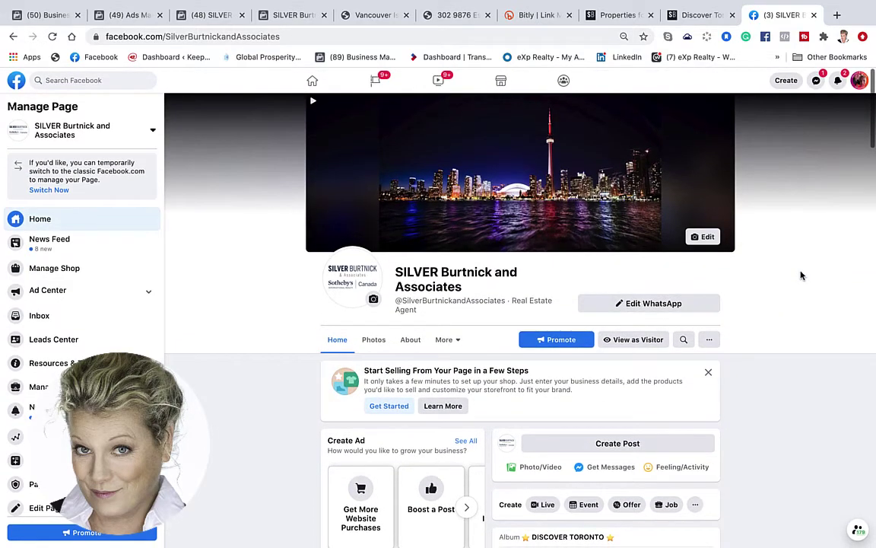
scroll(801, 275, down, 5)
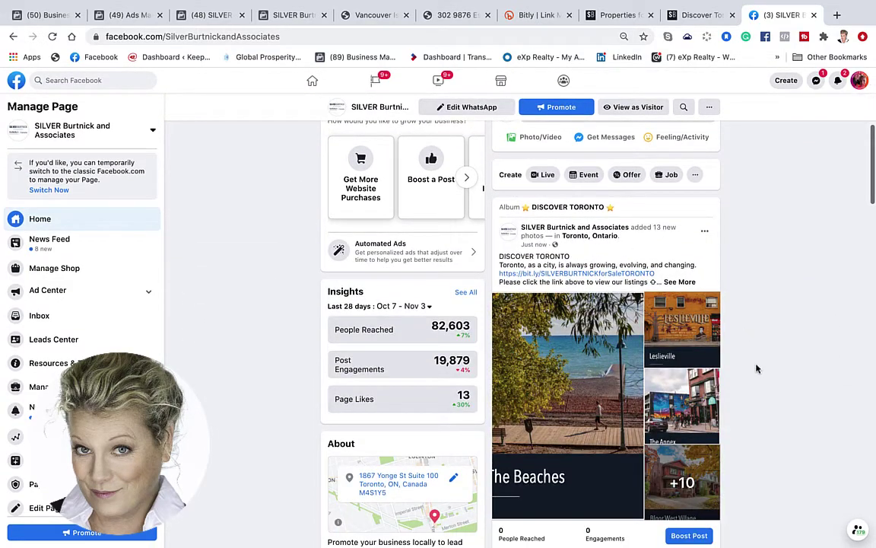
scroll(759, 401, down, 1)
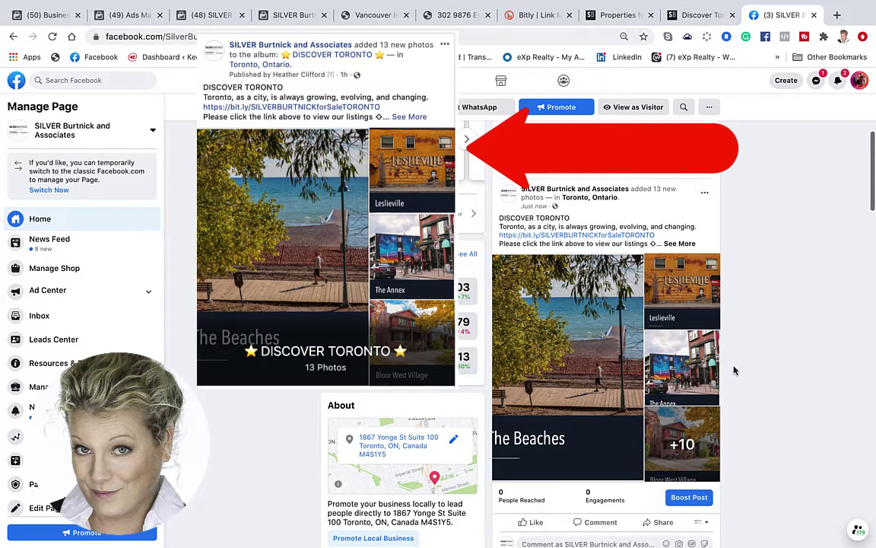
Step: View the album photos up to Leslieville and follow the bit.ly link to the listings
click(549, 328)
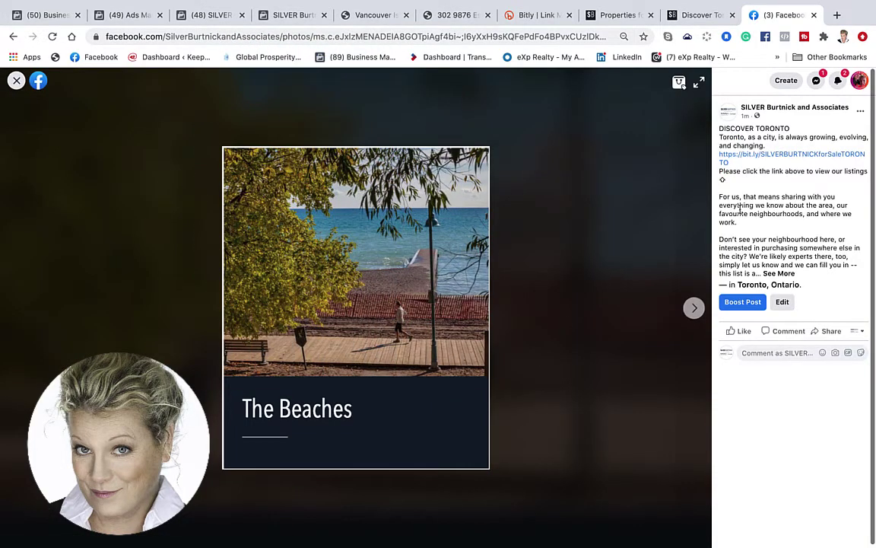
click(695, 309)
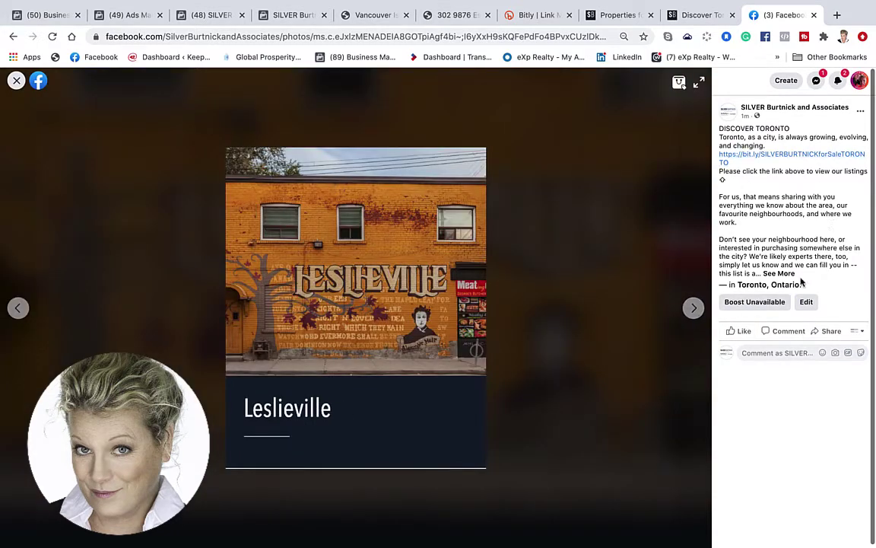
click(780, 155)
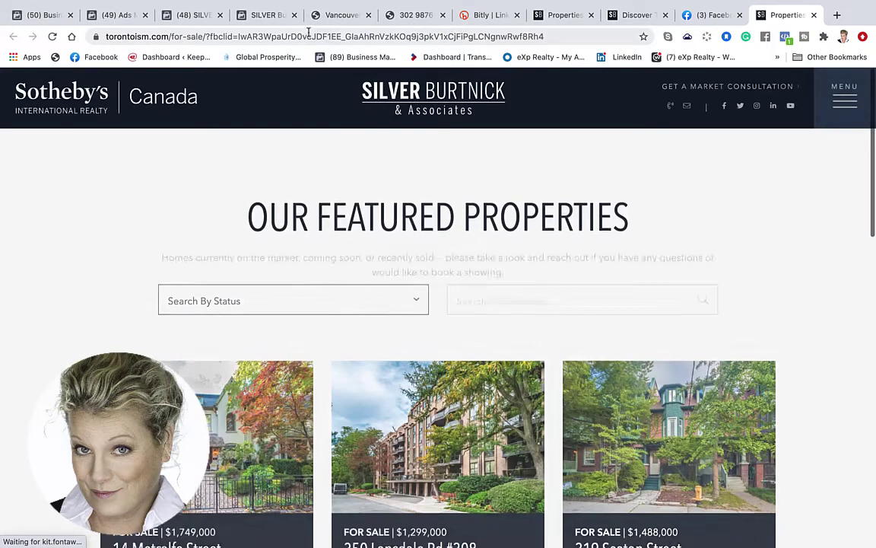
click(270, 17)
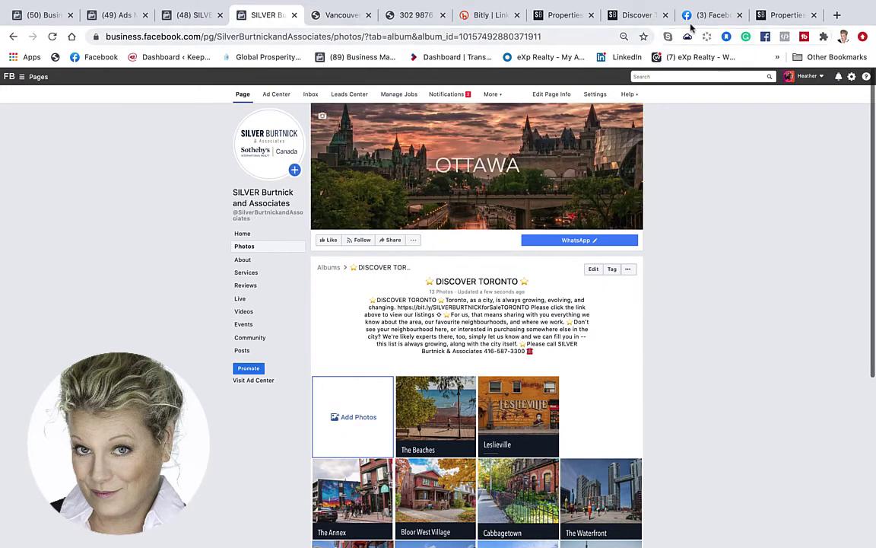
click(712, 15)
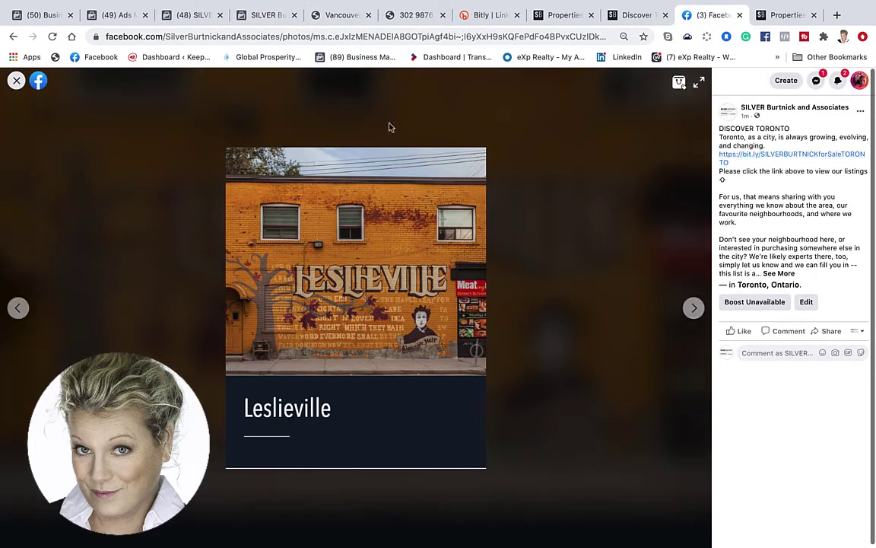
Step: Browse through the album to the Cabbagetown photo, then close the photo viewer
click(694, 308)
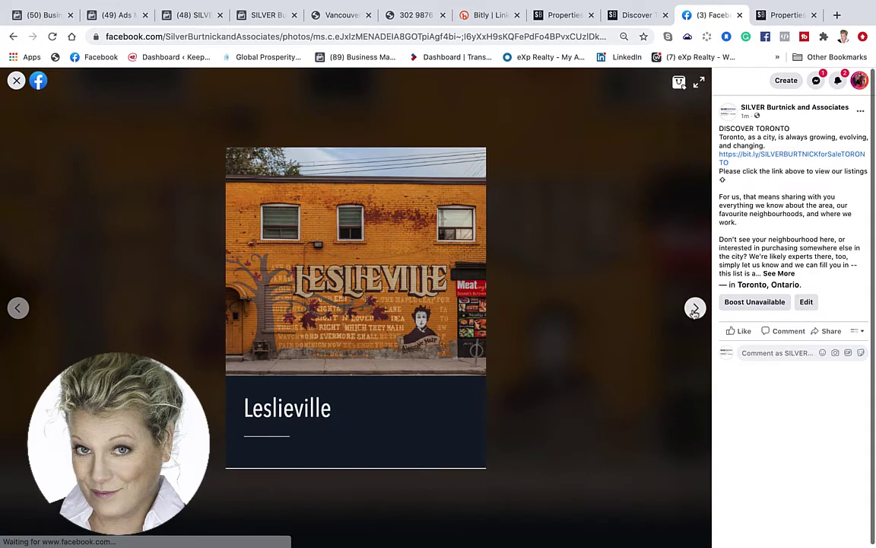
click(693, 308)
click(694, 308)
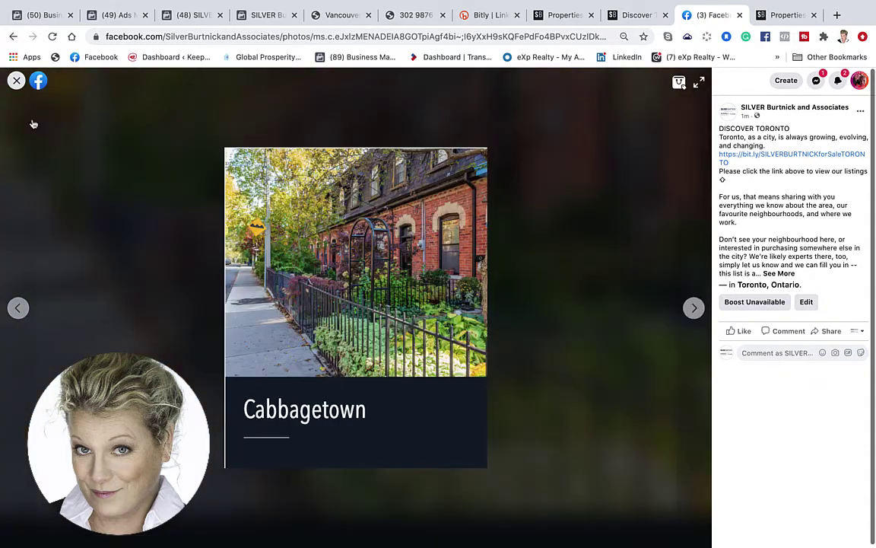
click(16, 81)
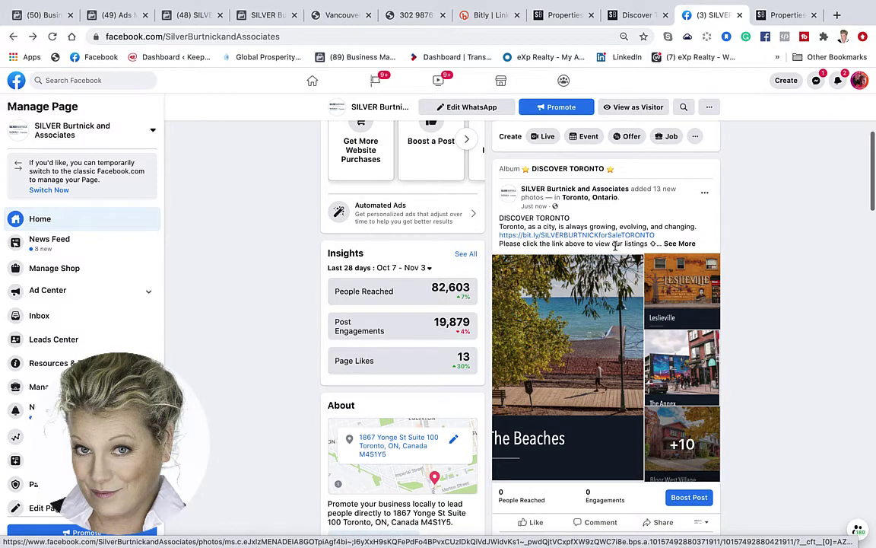
click(706, 195)
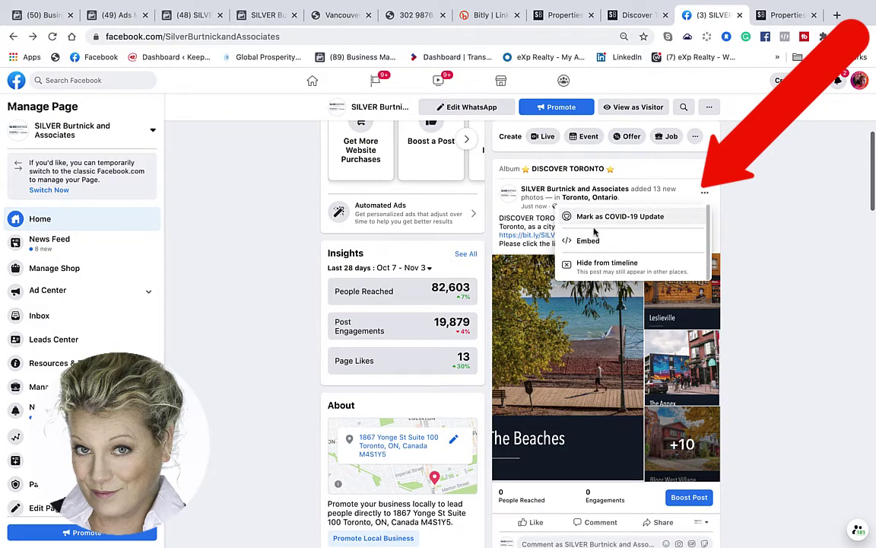
click(793, 264)
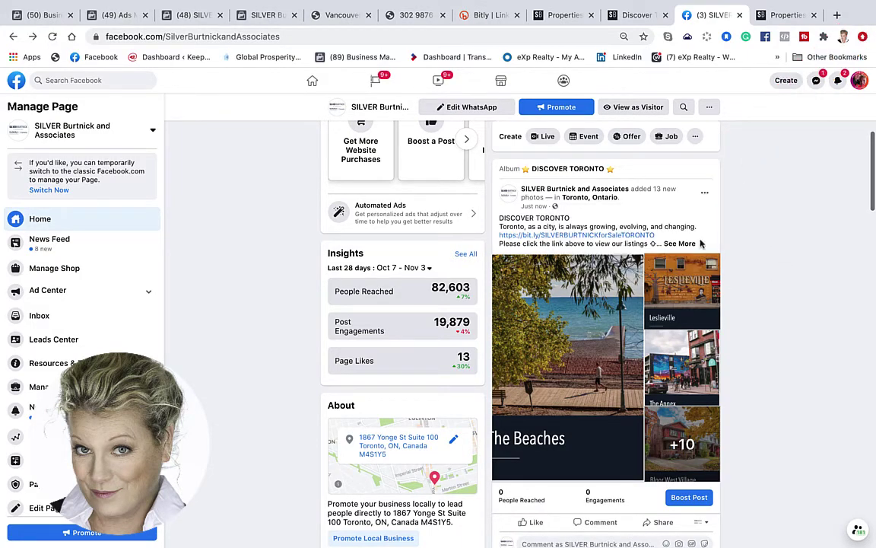
scroll(708, 243, up, 5)
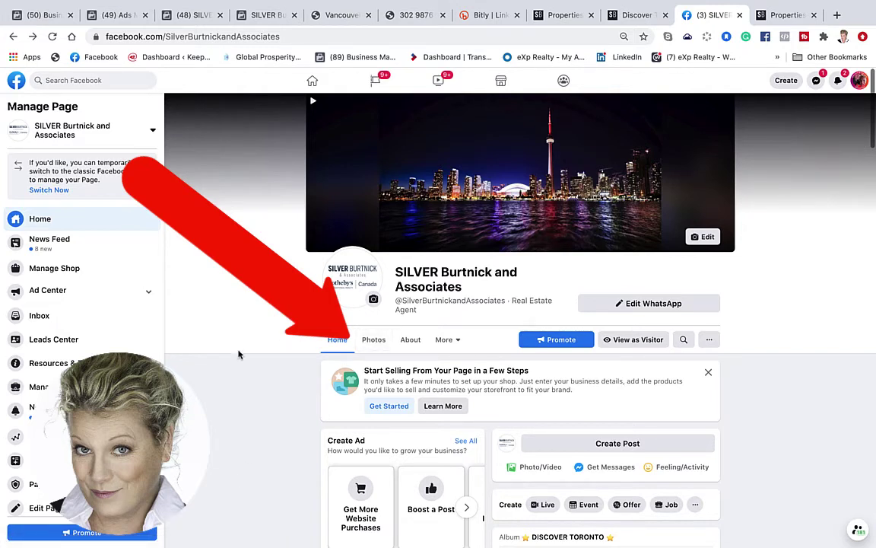
Step: From the page's Photos, open the DISCOVER TORONTO album and choose Edit album
click(375, 342)
scroll(369, 343, down, 2)
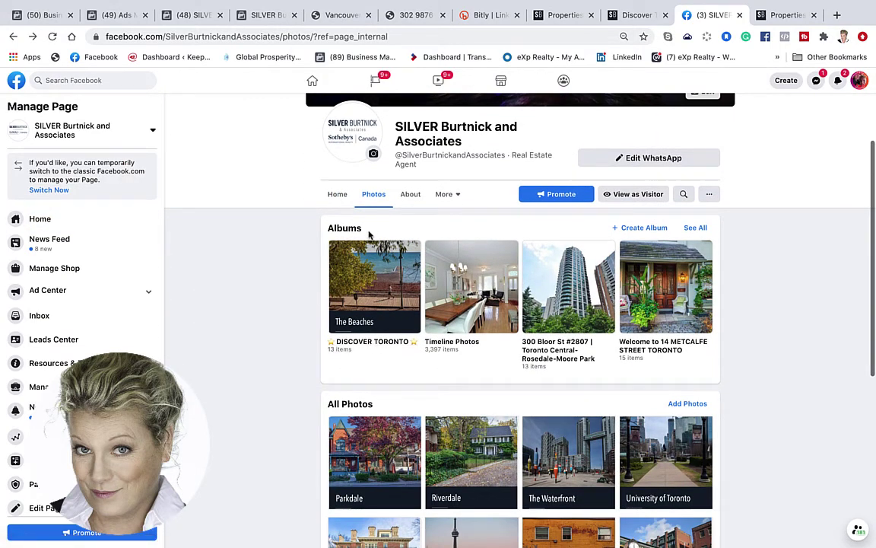
click(312, 311)
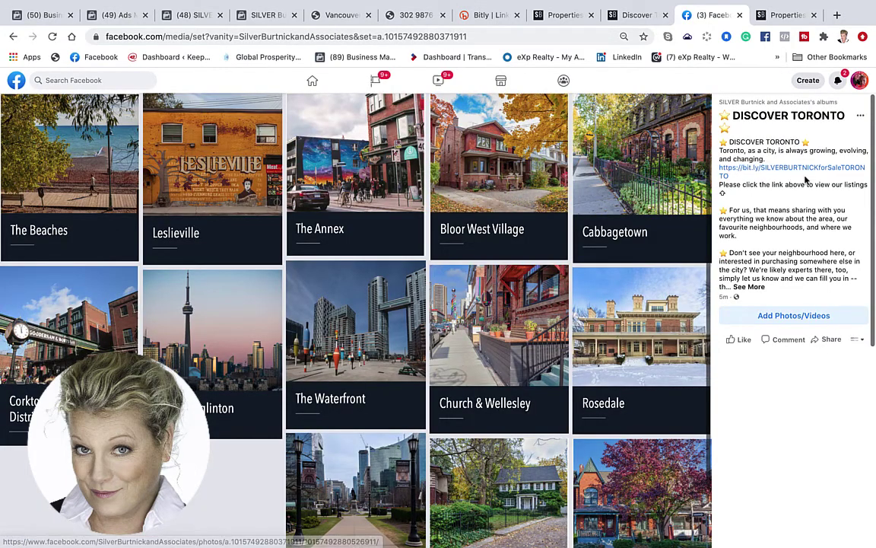
click(862, 118)
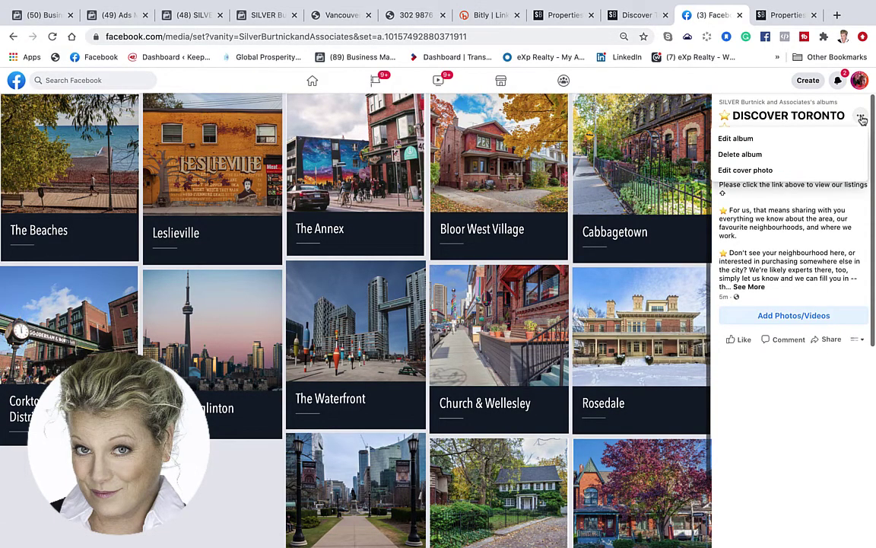
click(774, 138)
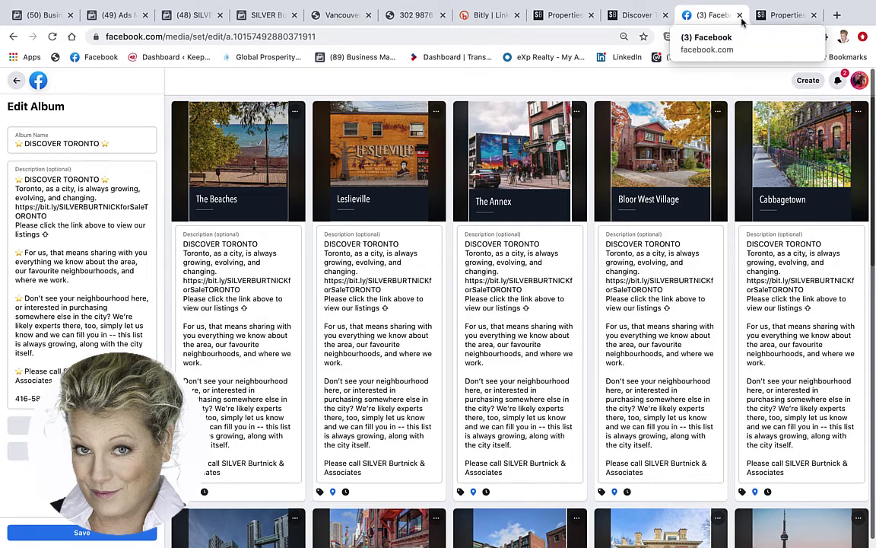
Step: Exit the Edit Album page back to the DISCOVER TORONTO album view
click(16, 80)
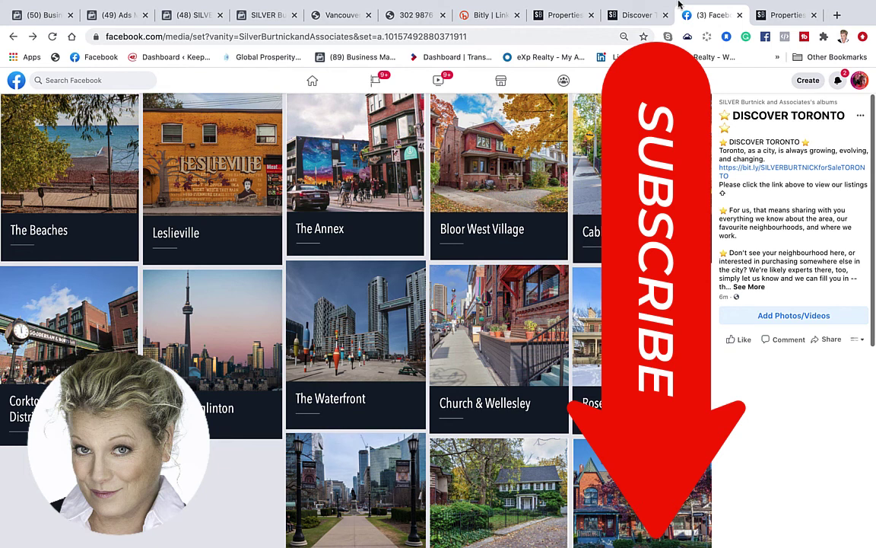
mouse_move(679, 6)
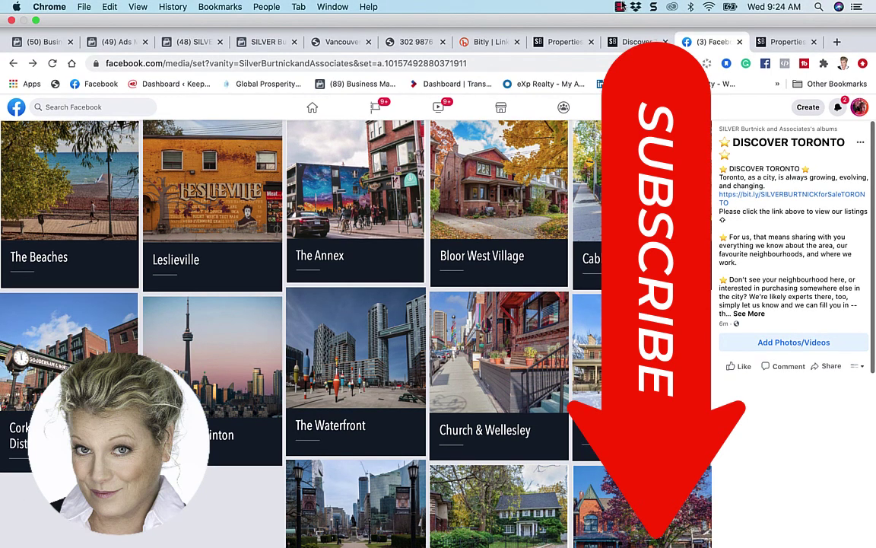